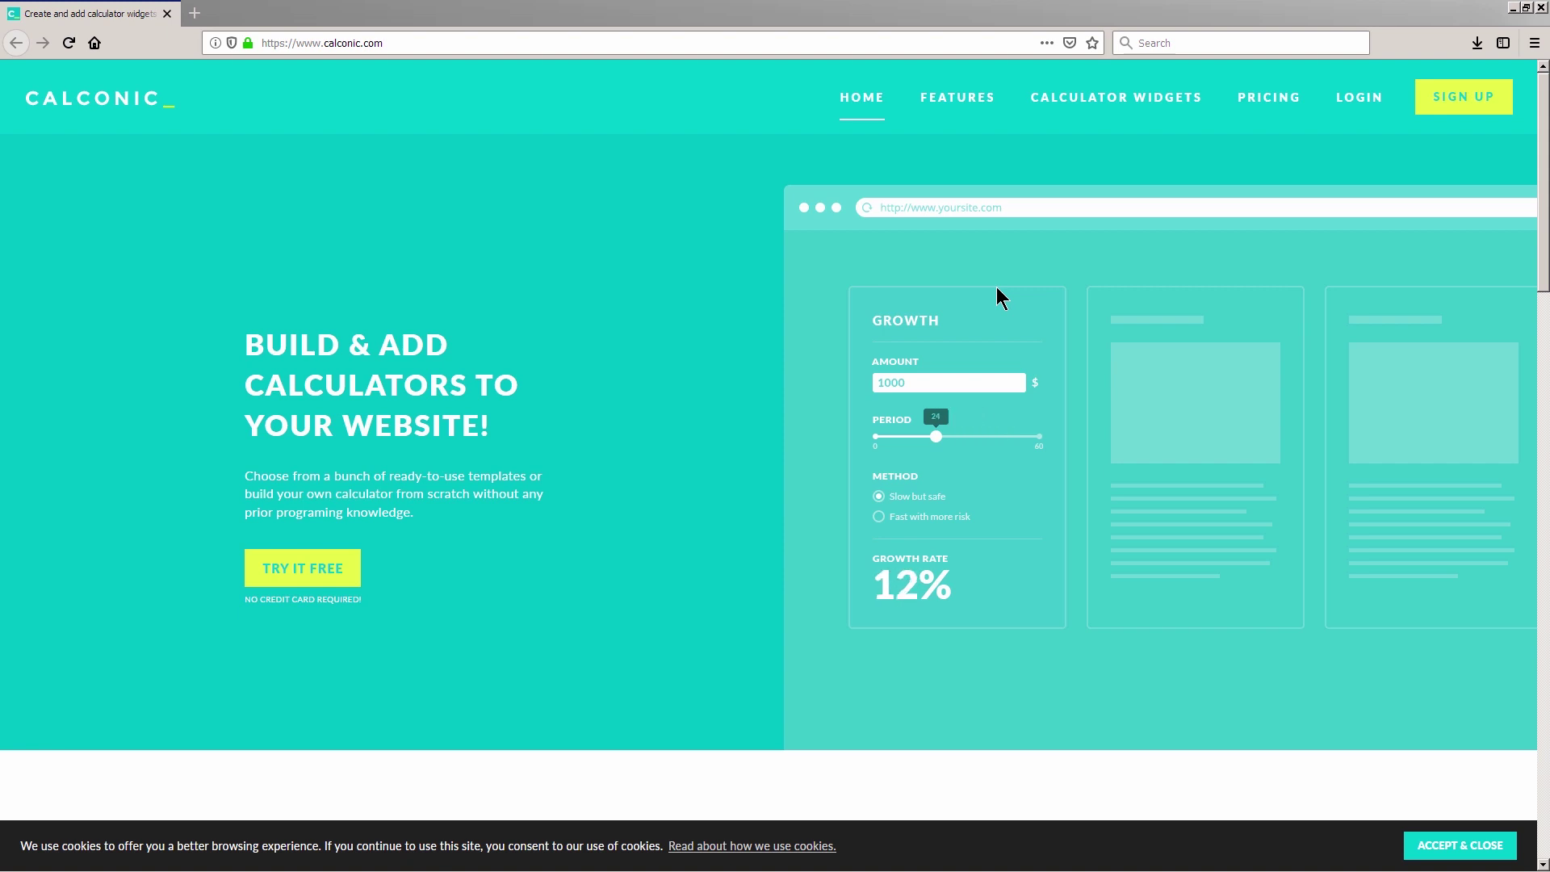
Step: Open the account registration form from the Calconic homepage's SIGN UP link
click(1460, 101)
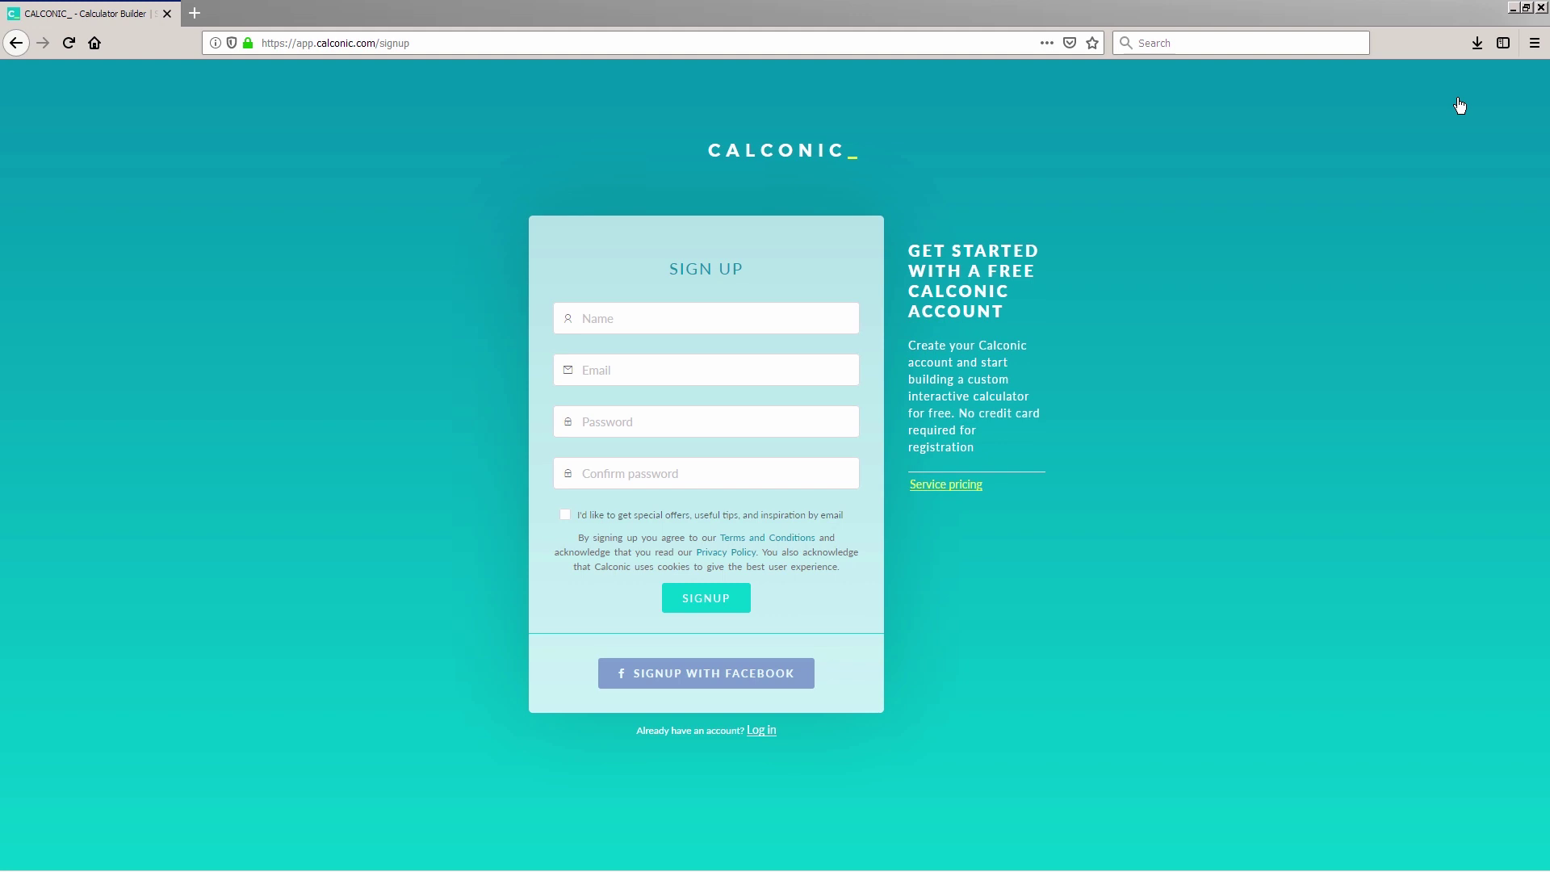
Step: Enter the user's name, e-mail address and a matching password twice, and tick the special-offers checkbox
click(695, 325)
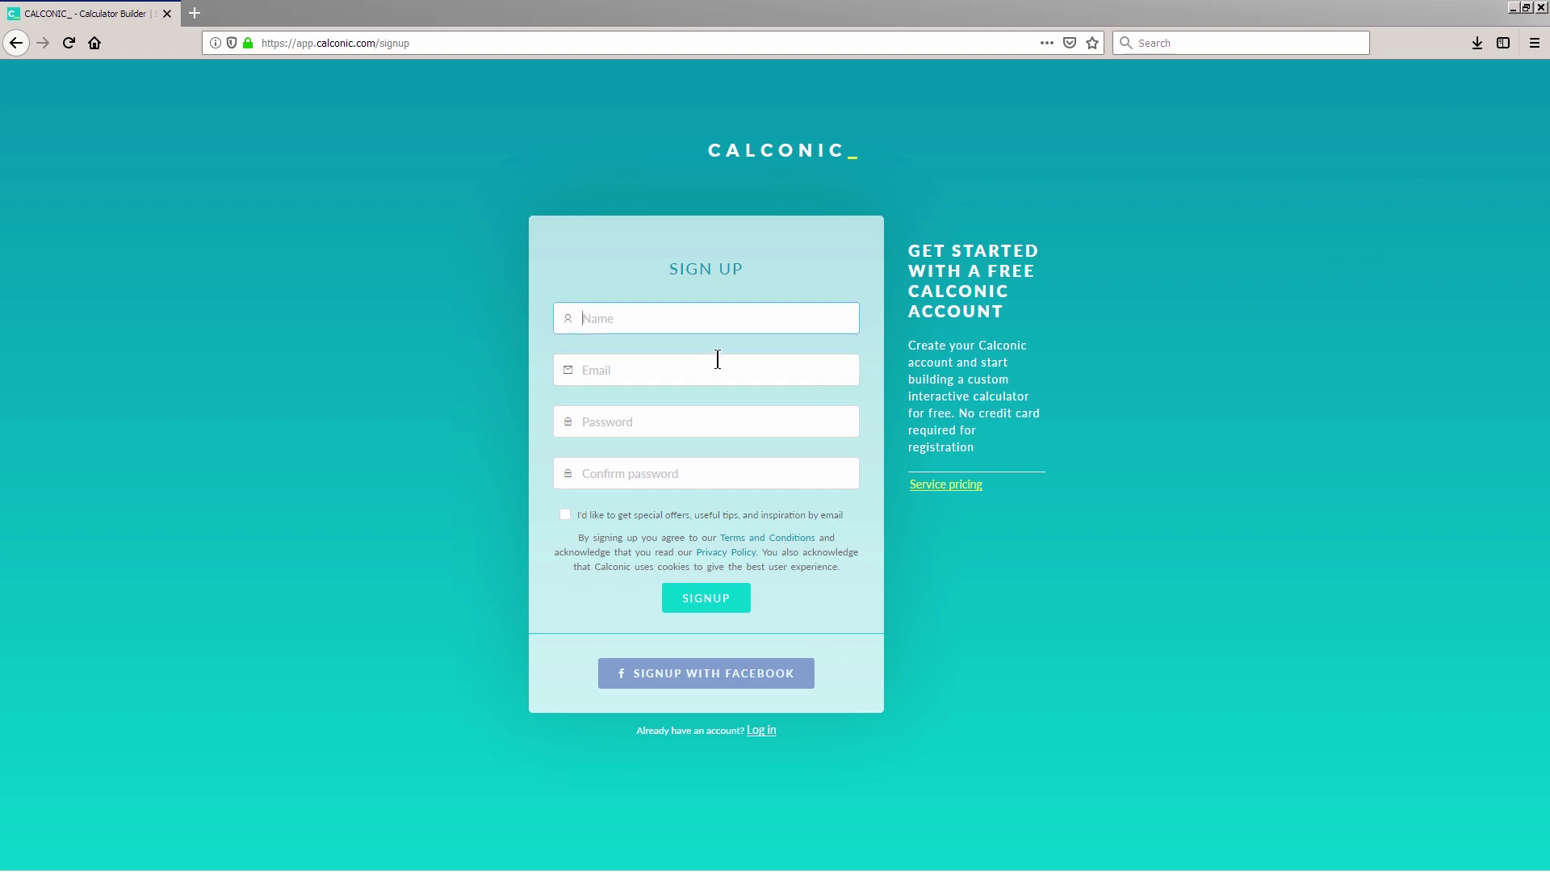
text(Danish)
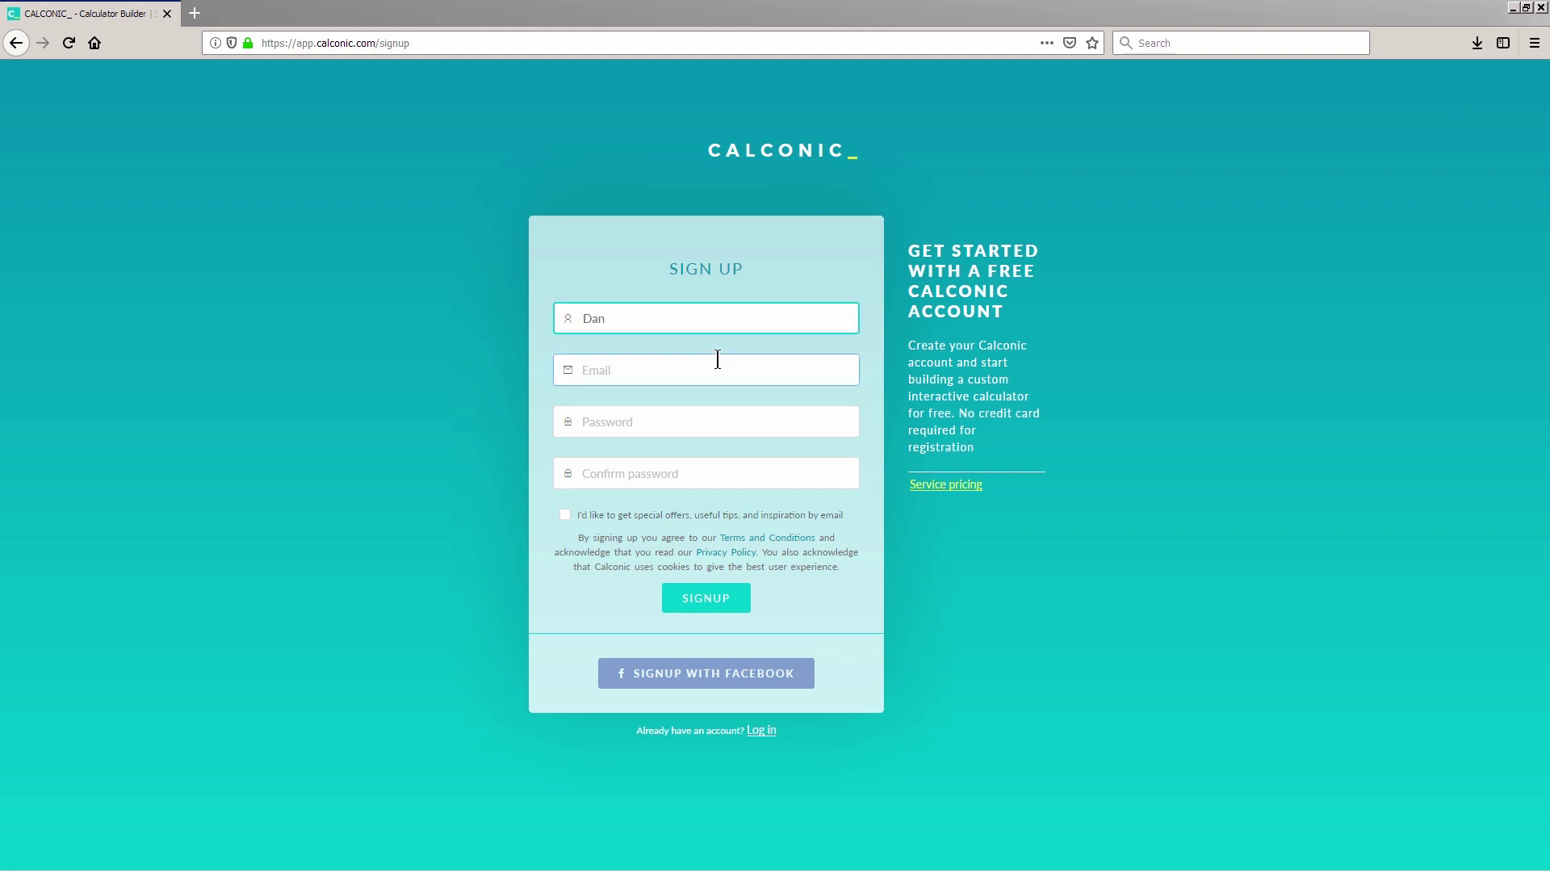
click(661, 370)
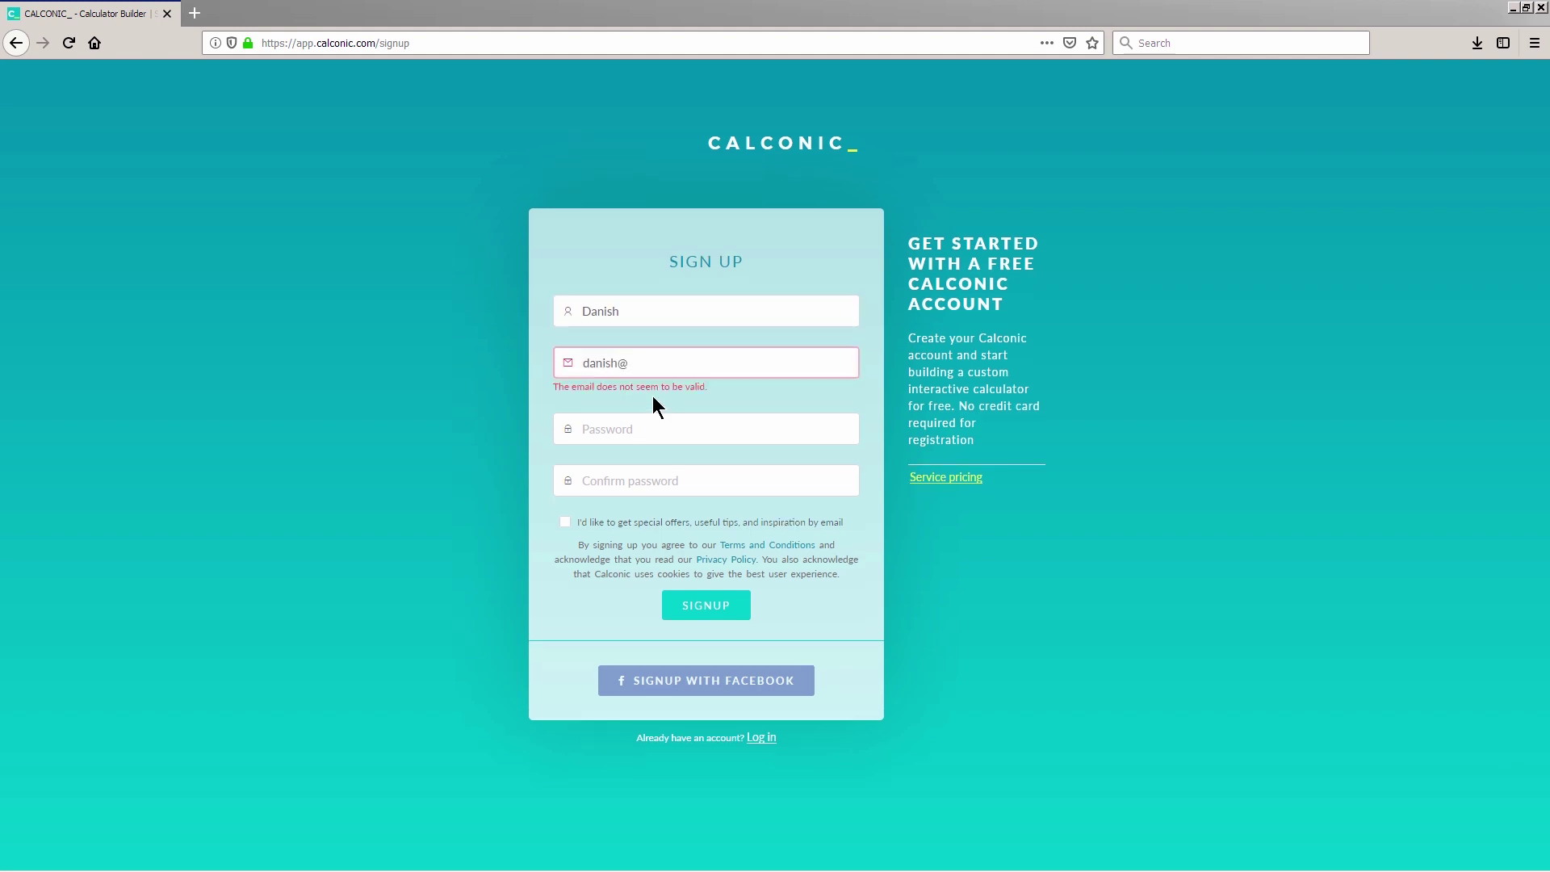
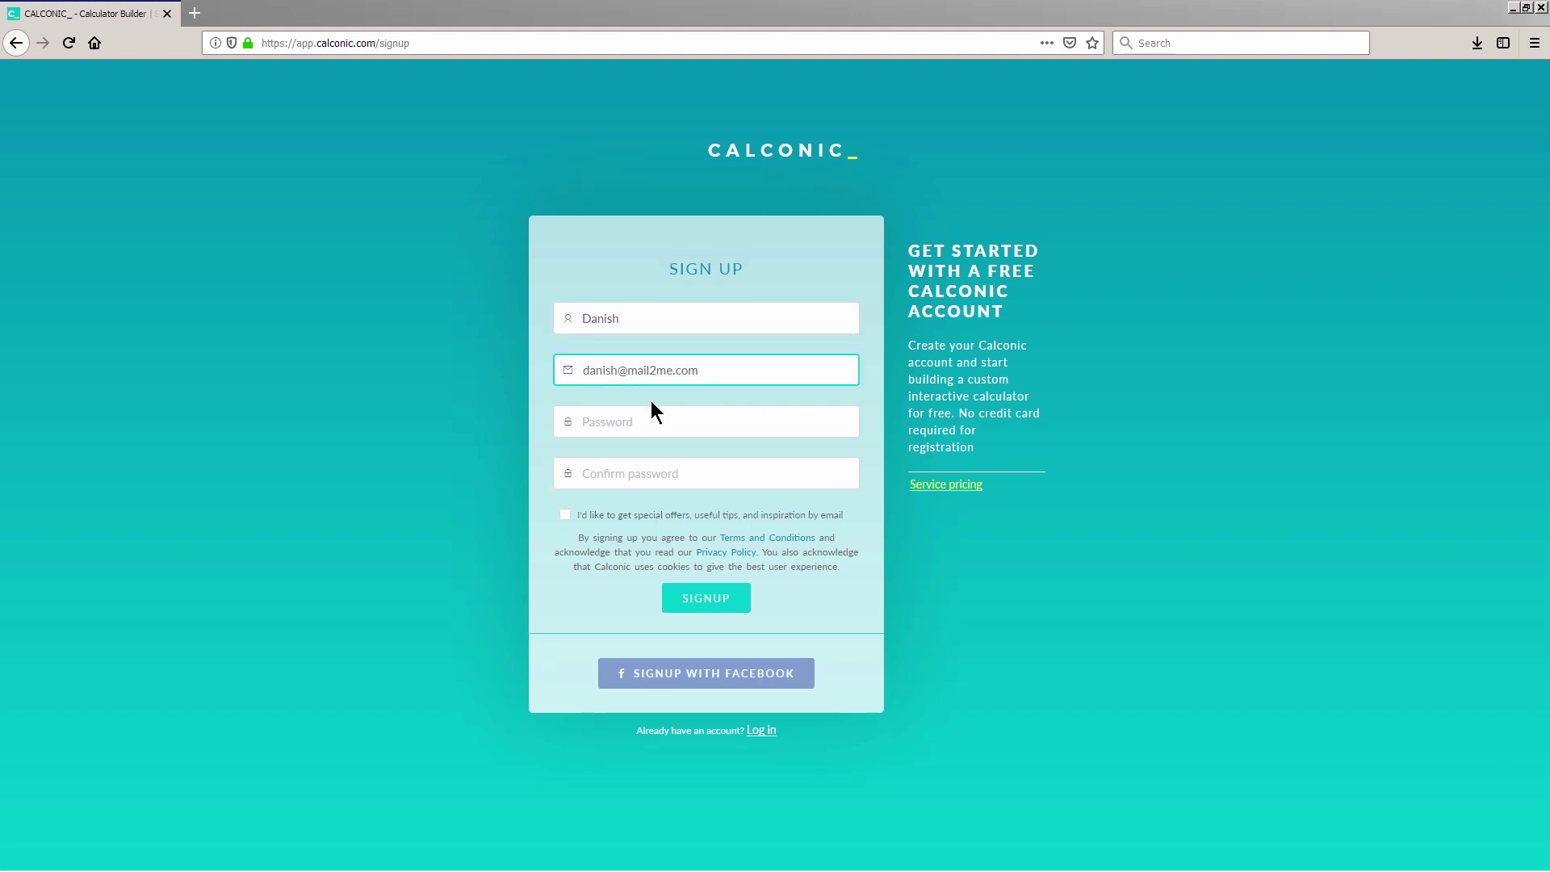
click(651, 403)
text(********)
click(619, 460)
text(********)
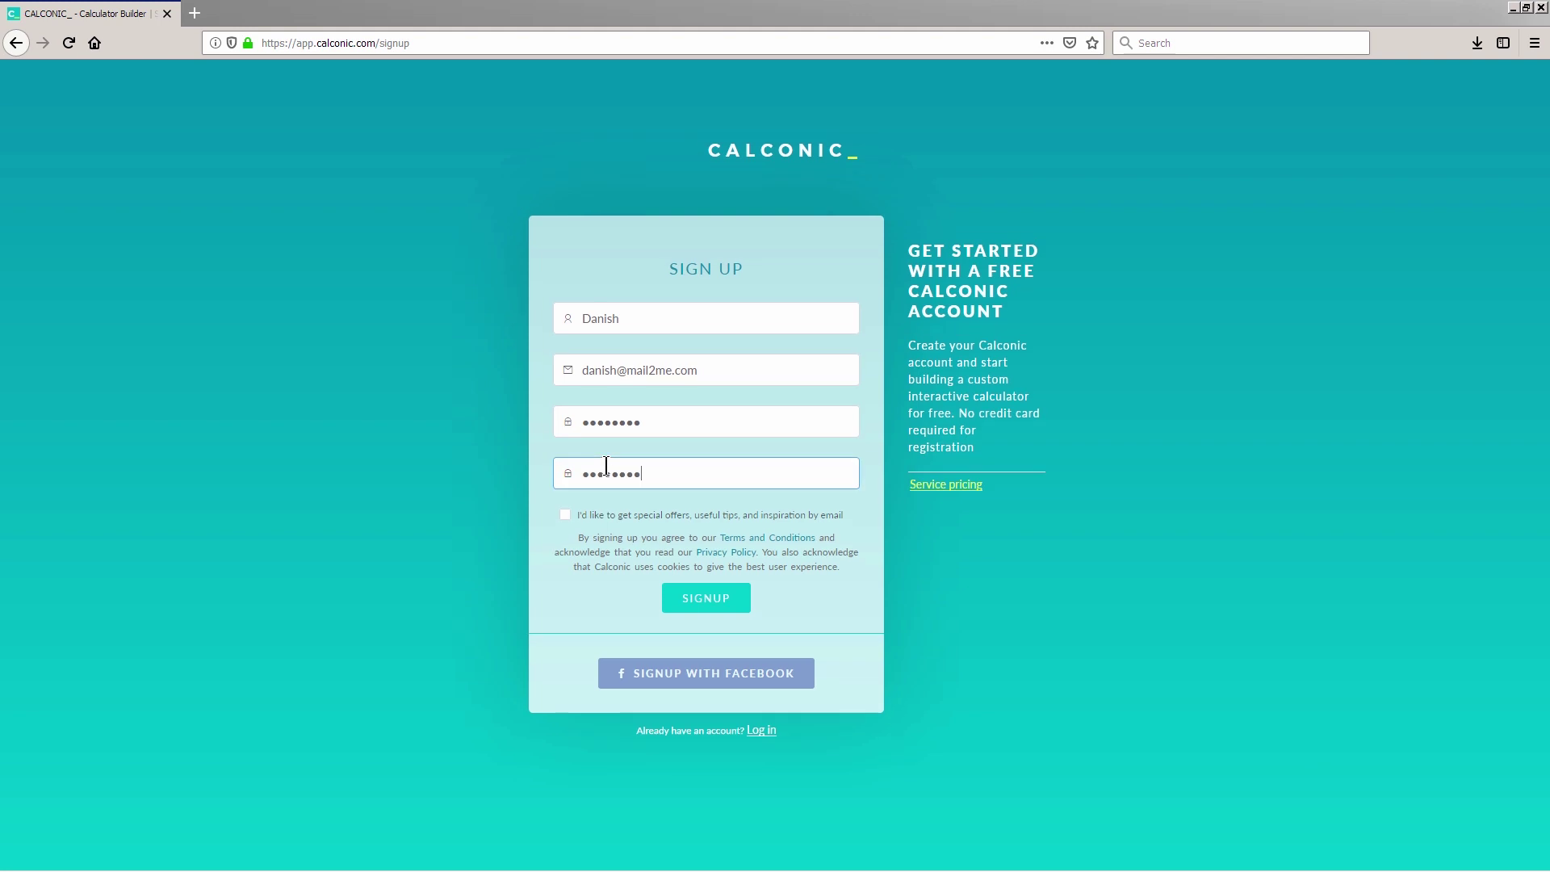
click(565, 515)
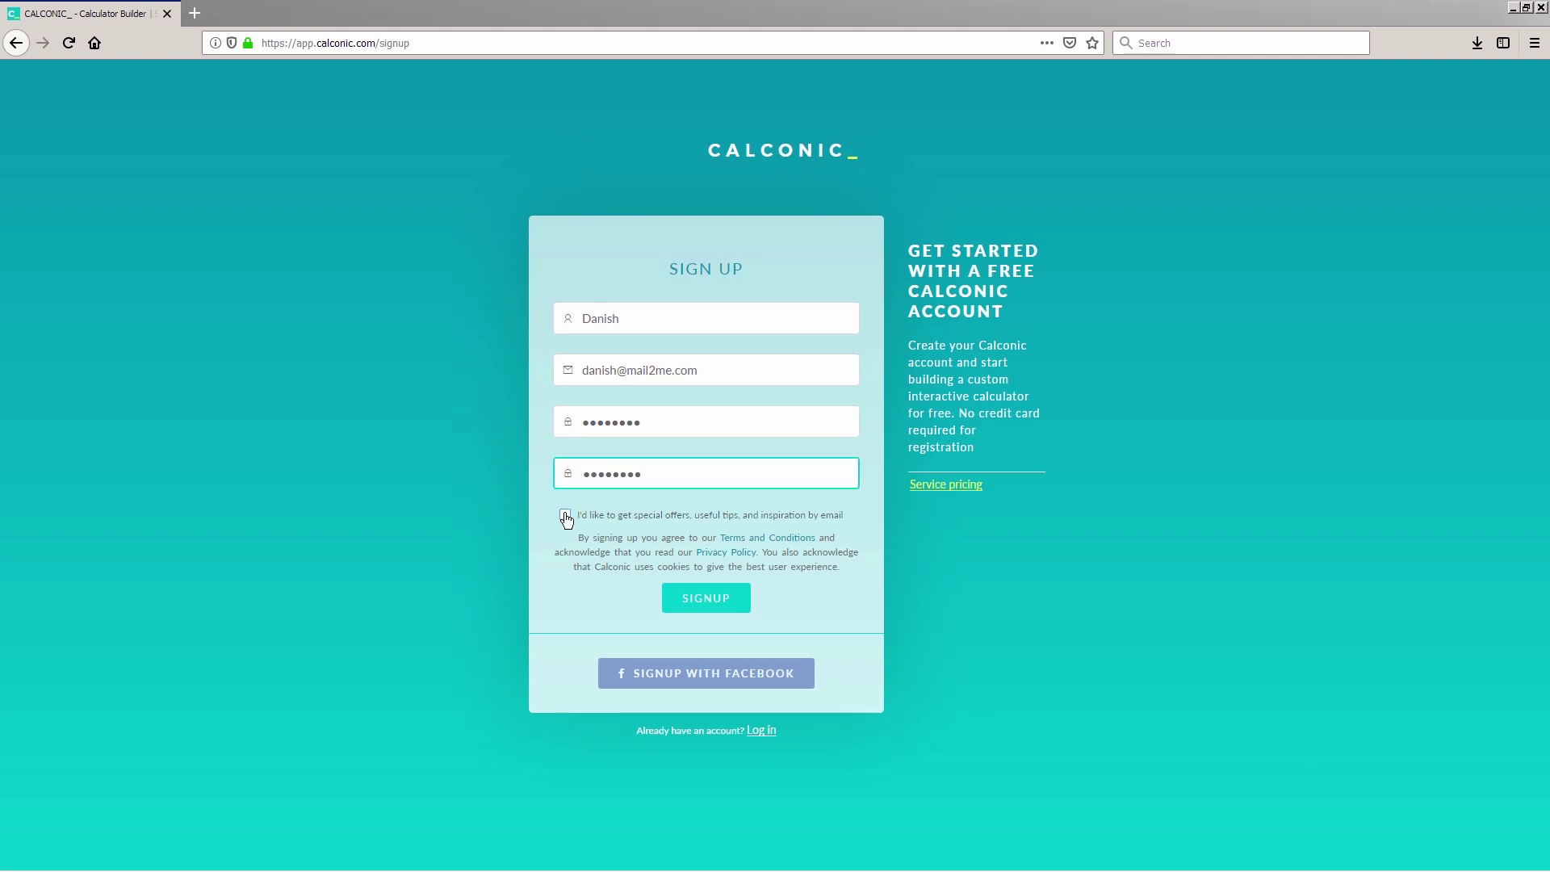
Step: Submit the sign-up form to create the account and reach the Create Calculator page
click(701, 600)
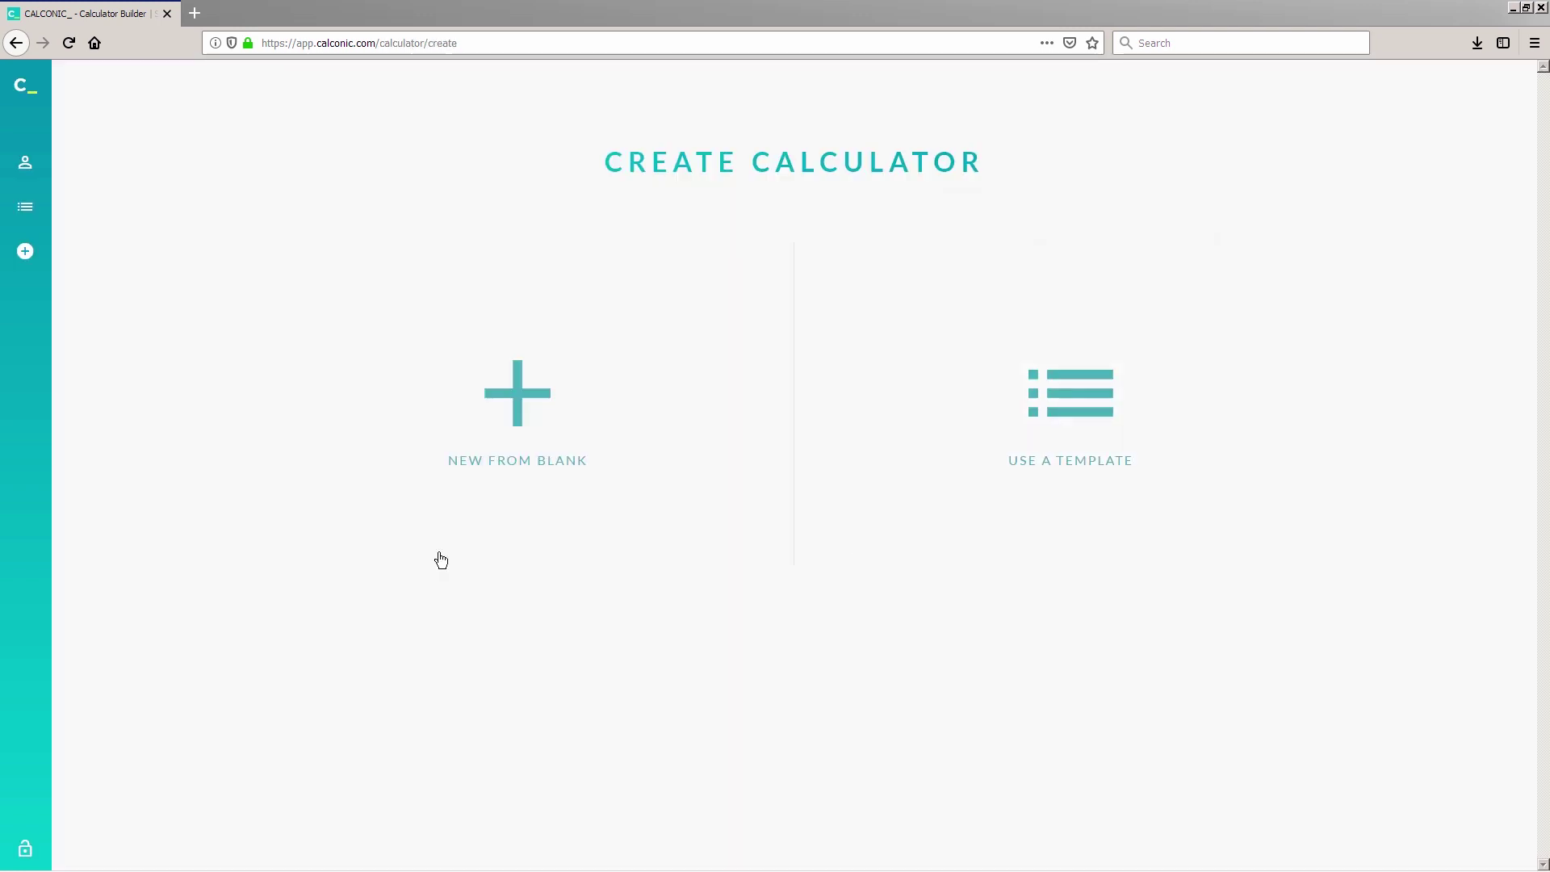
mouse_move(30, 90)
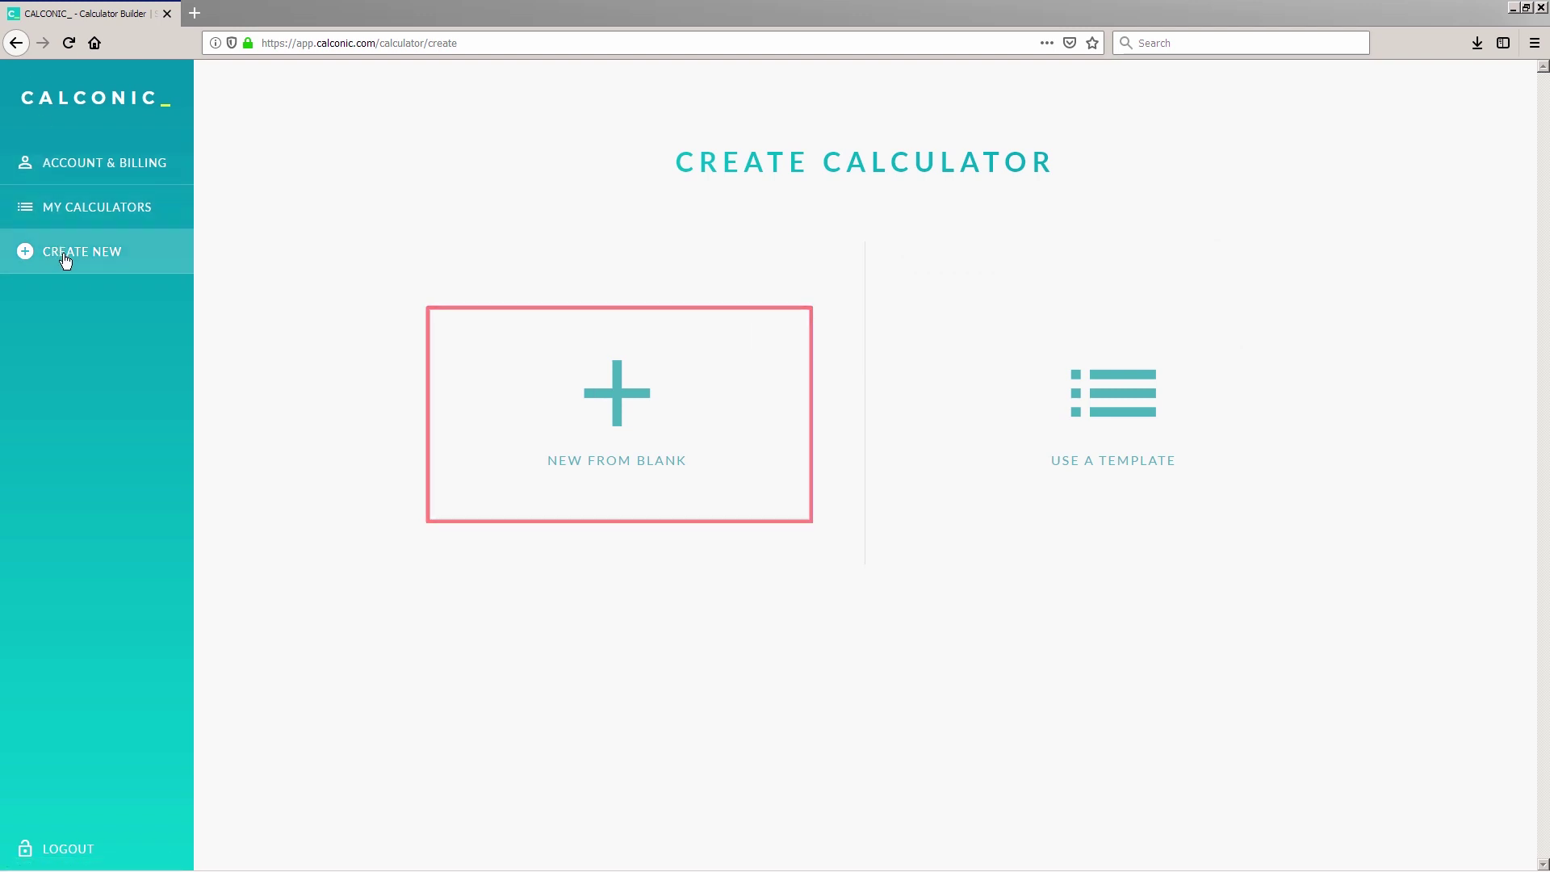
Step: Start a calculator from blank and add a Numeric Input Field to it
click(512, 399)
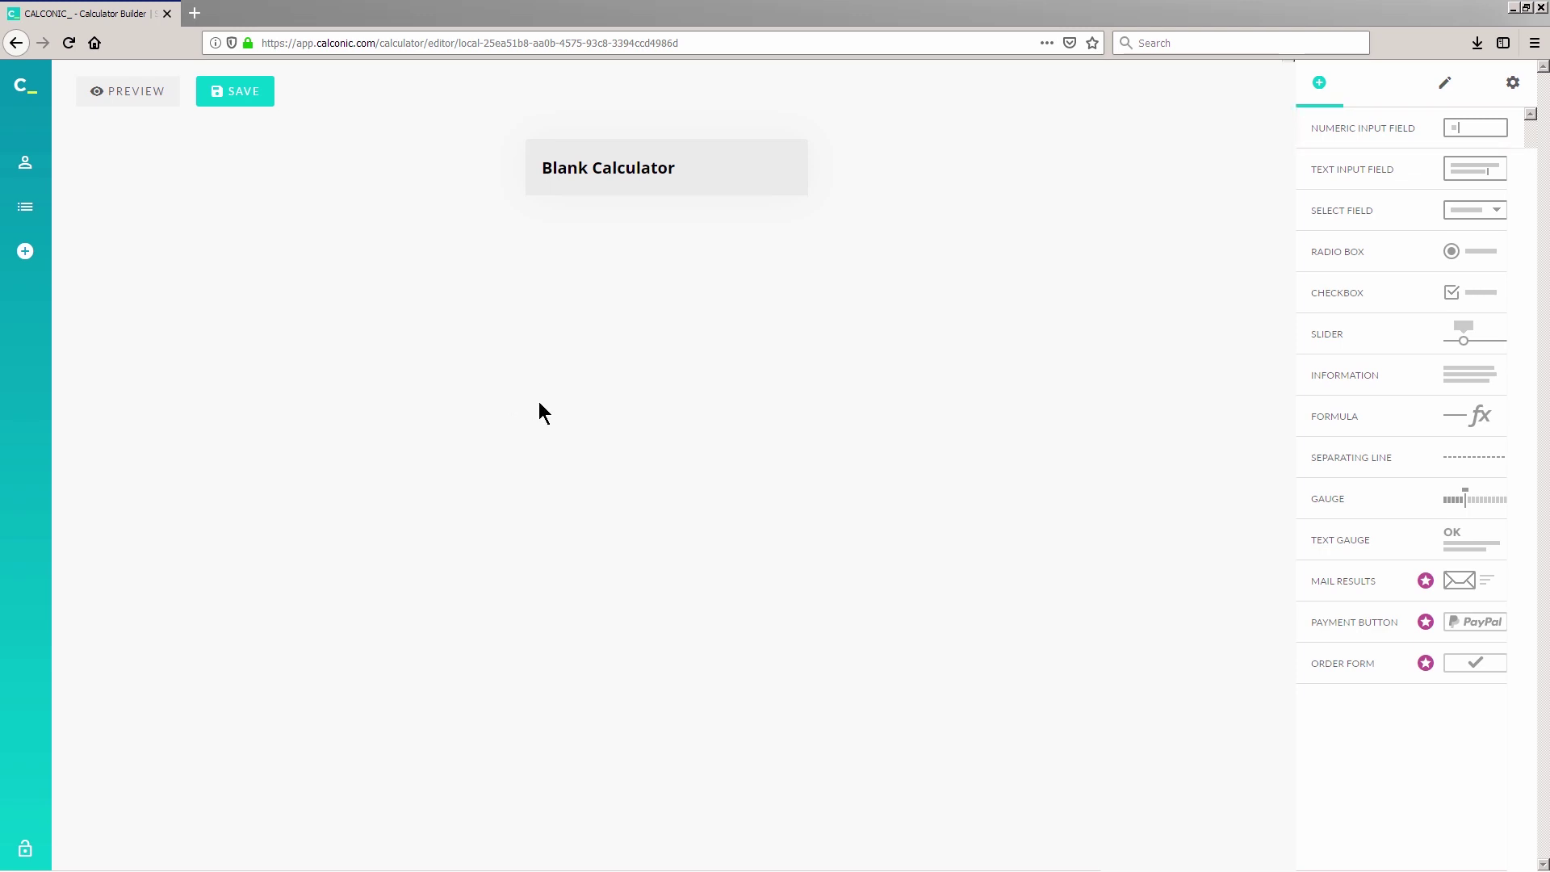
click(1421, 139)
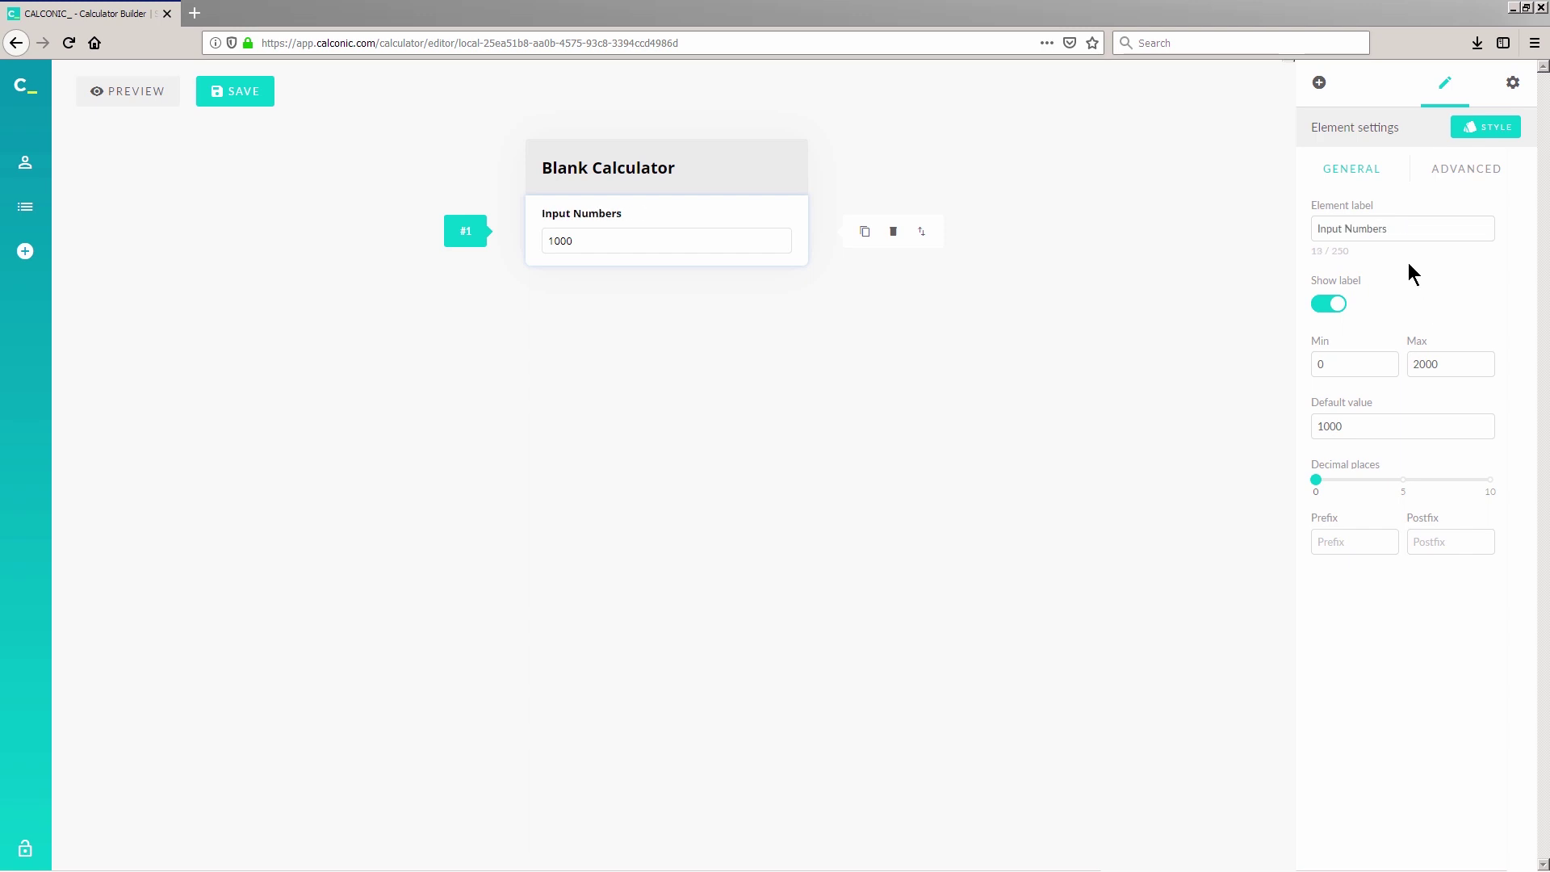
Step: Rename the input label to Width and increase its decimal places
triple_click(1372, 229)
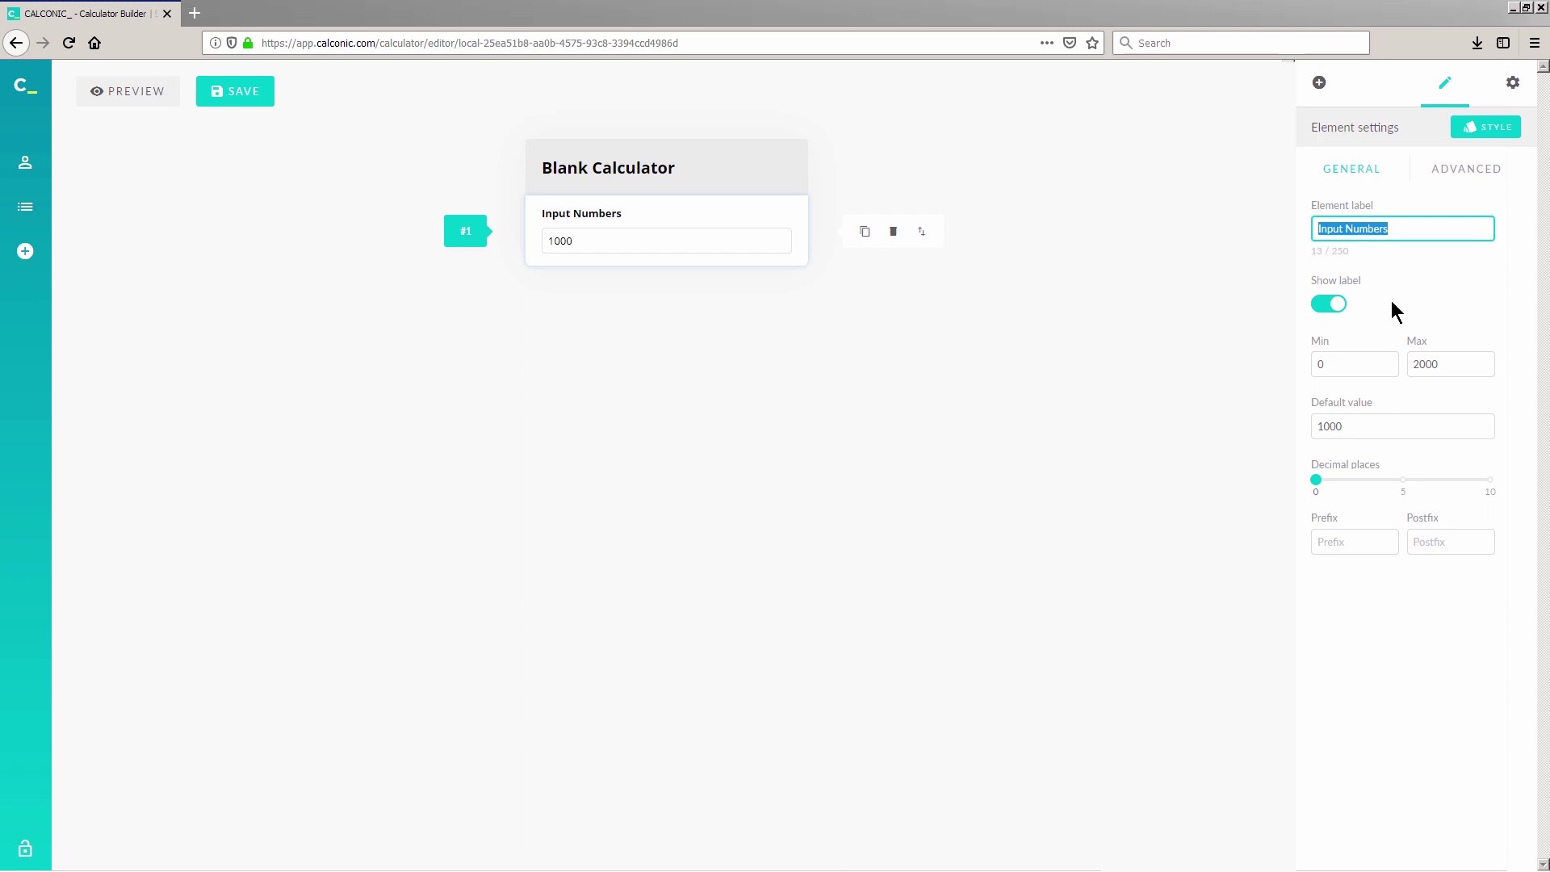
key(BackSpace)
text(Width)
click(1328, 313)
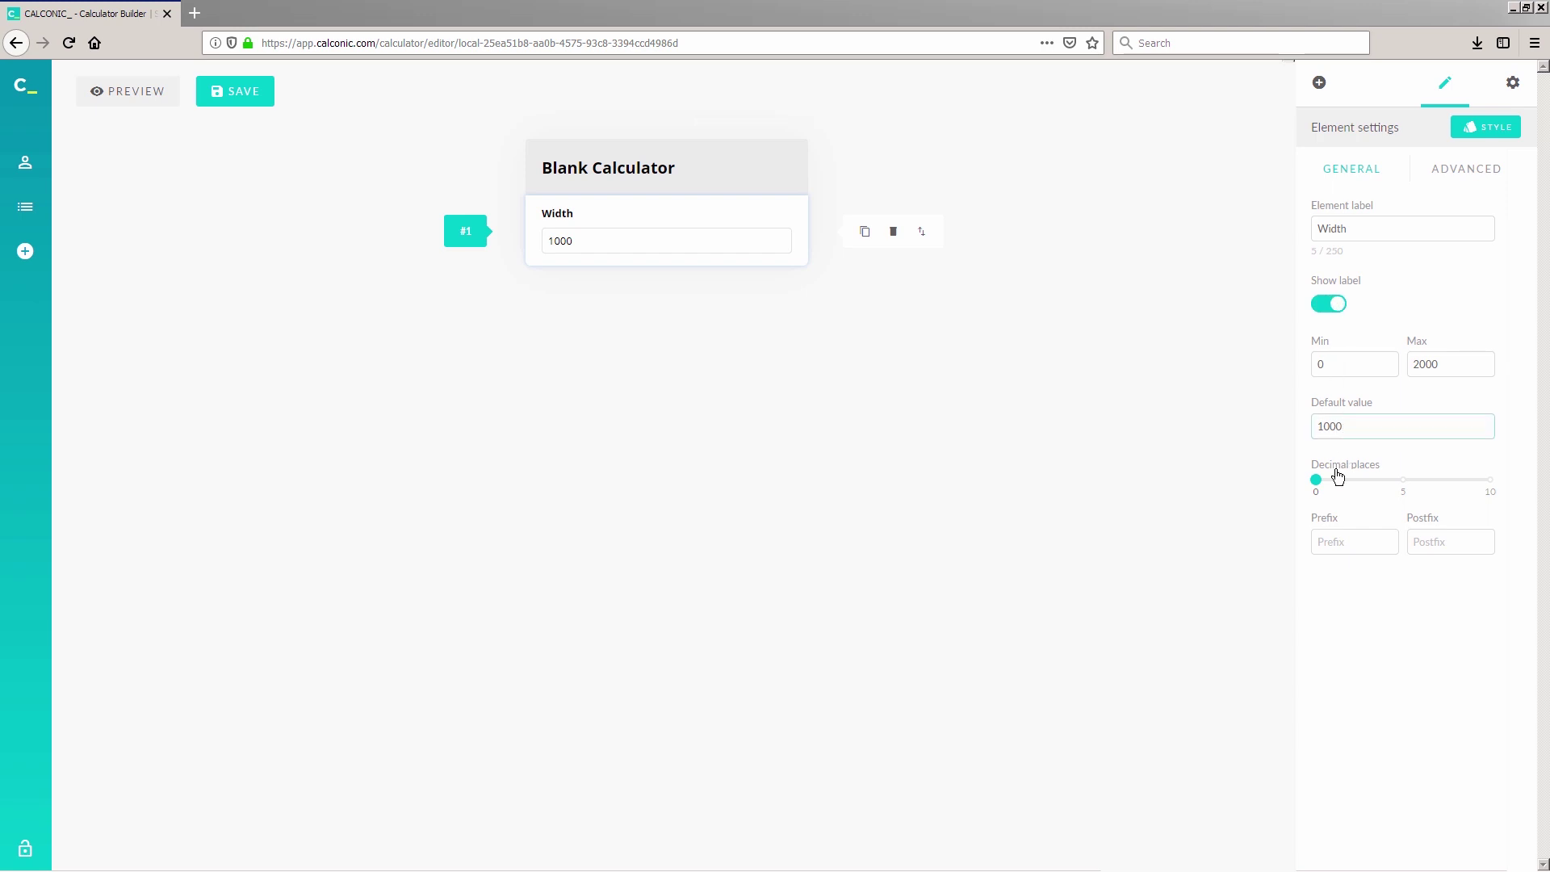
drag(1316, 480, 1368, 485)
Step: Clear the Width input's maximum value and set its postfix unit to Feet
click(1340, 364)
double_click(1320, 365)
click(1426, 372)
double_click(1426, 369)
key(BackSpace)
click(1419, 408)
click(1425, 542)
text(Feet)
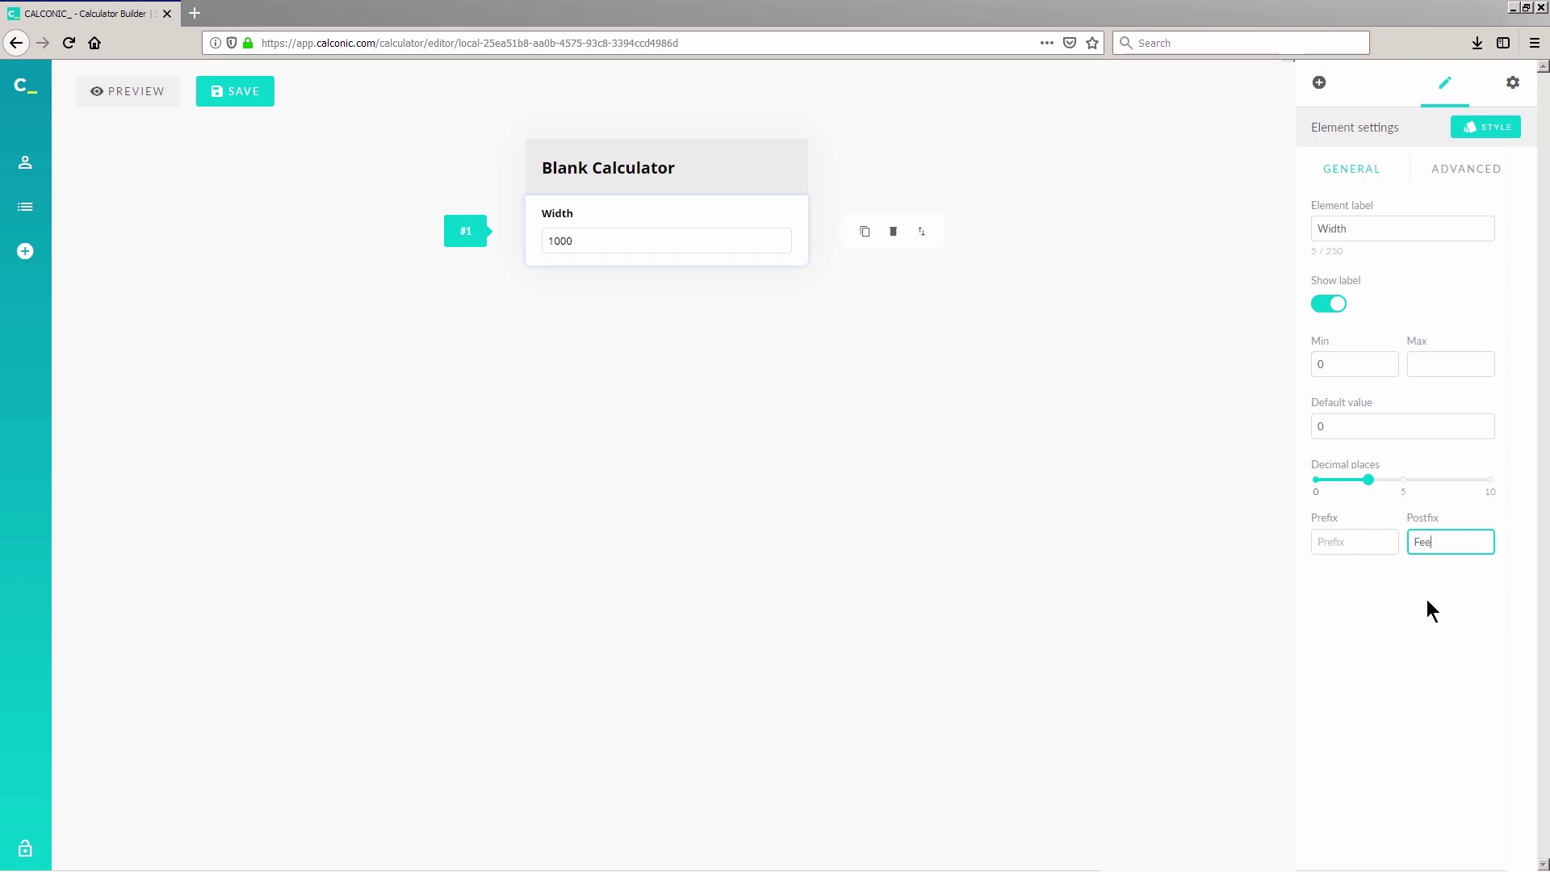
Step: Add a second Numeric Input Field below Width and label it Length
click(1321, 83)
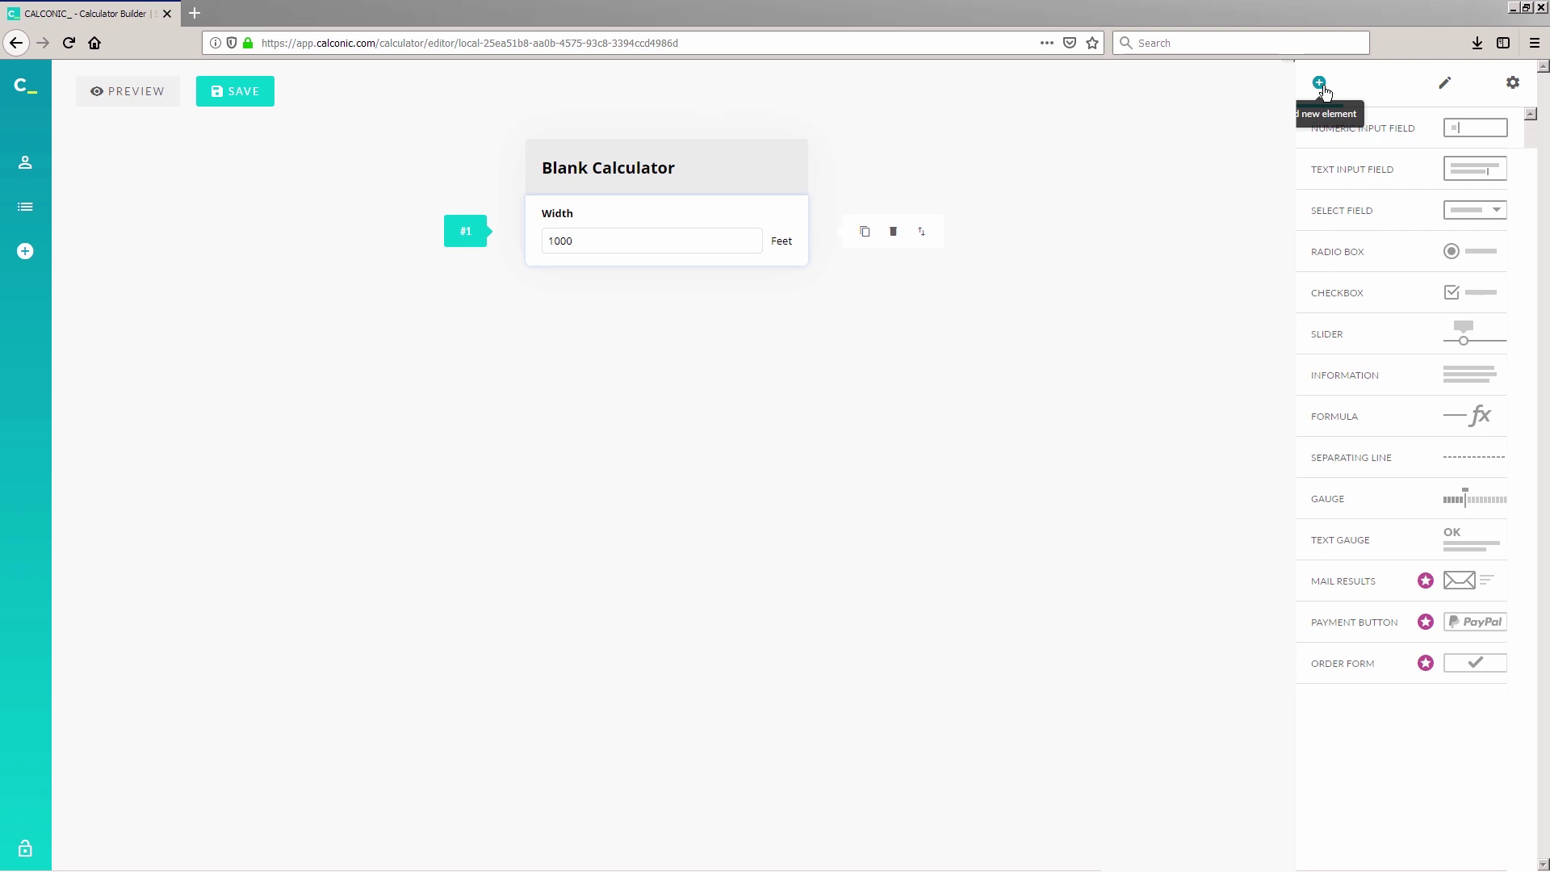
click(1391, 127)
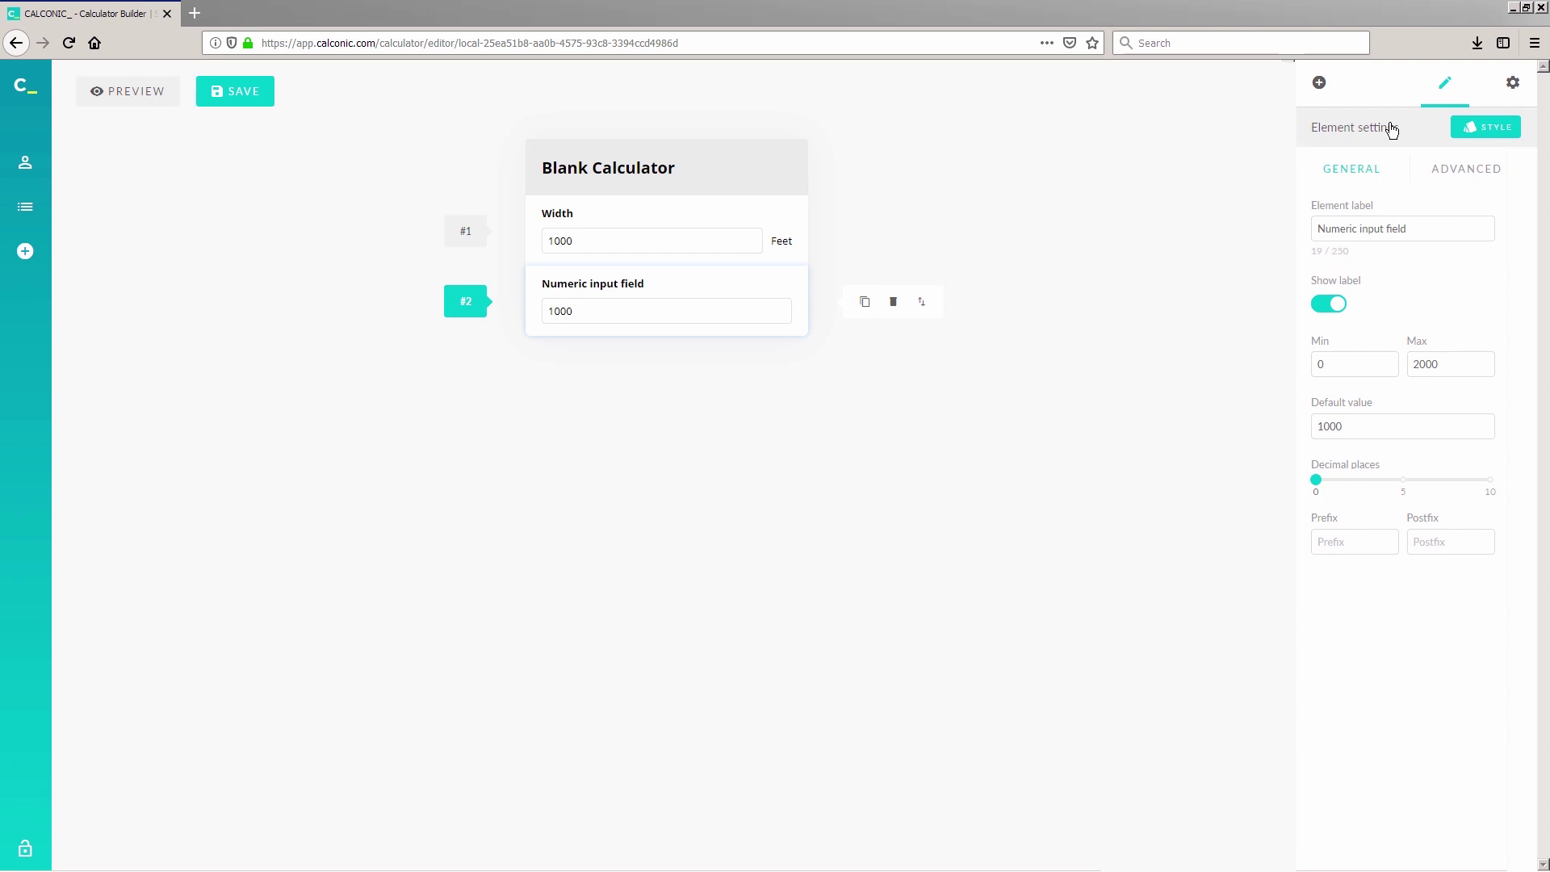
click(1421, 227)
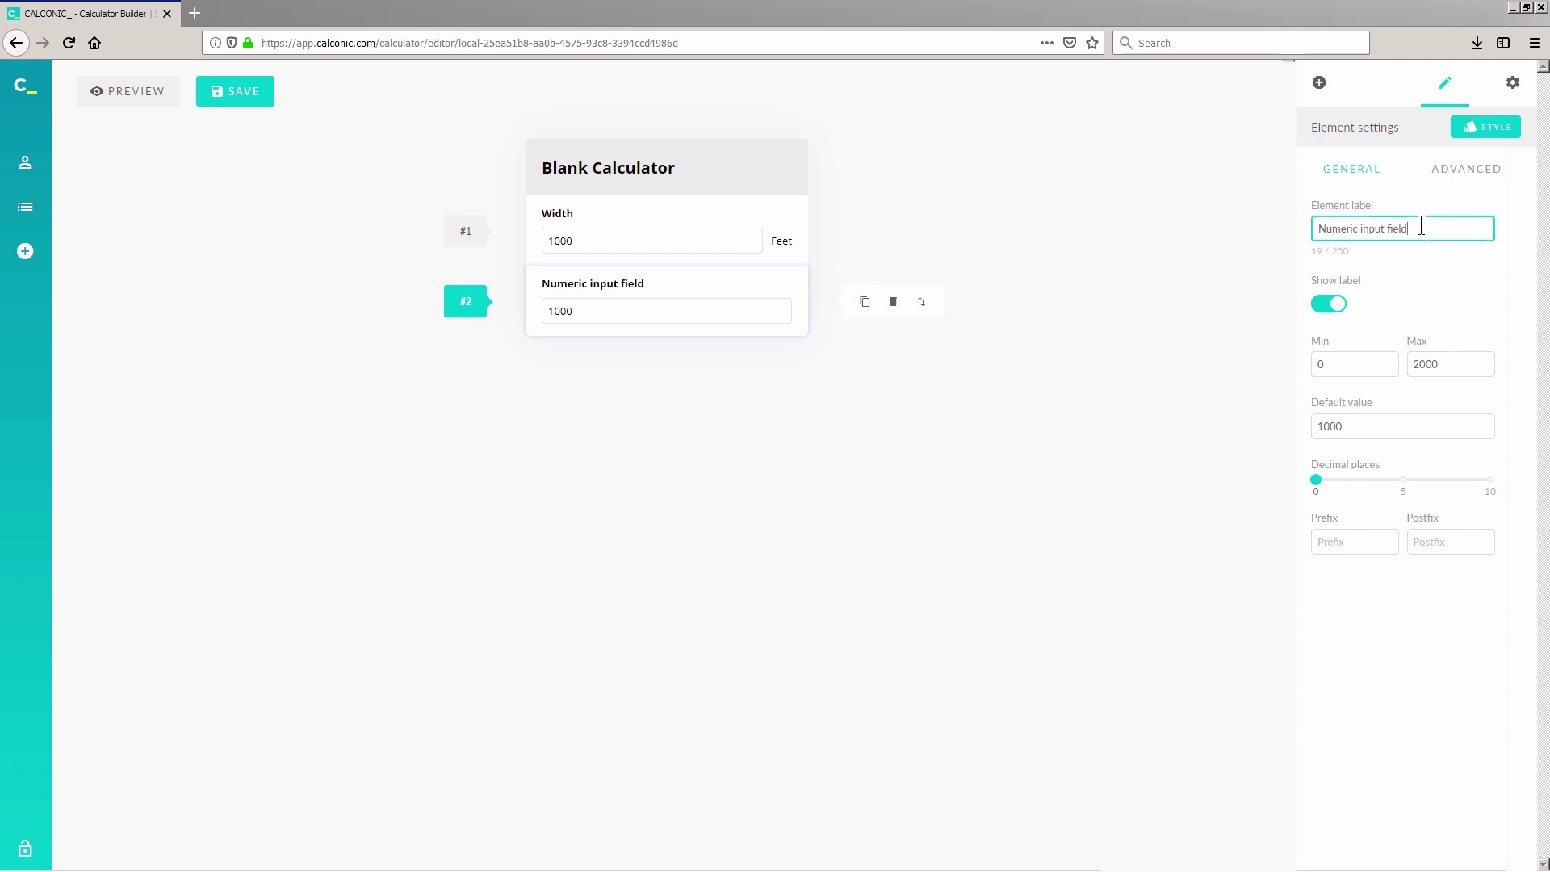
triple_click(1393, 227)
text(Length)
key(Return)
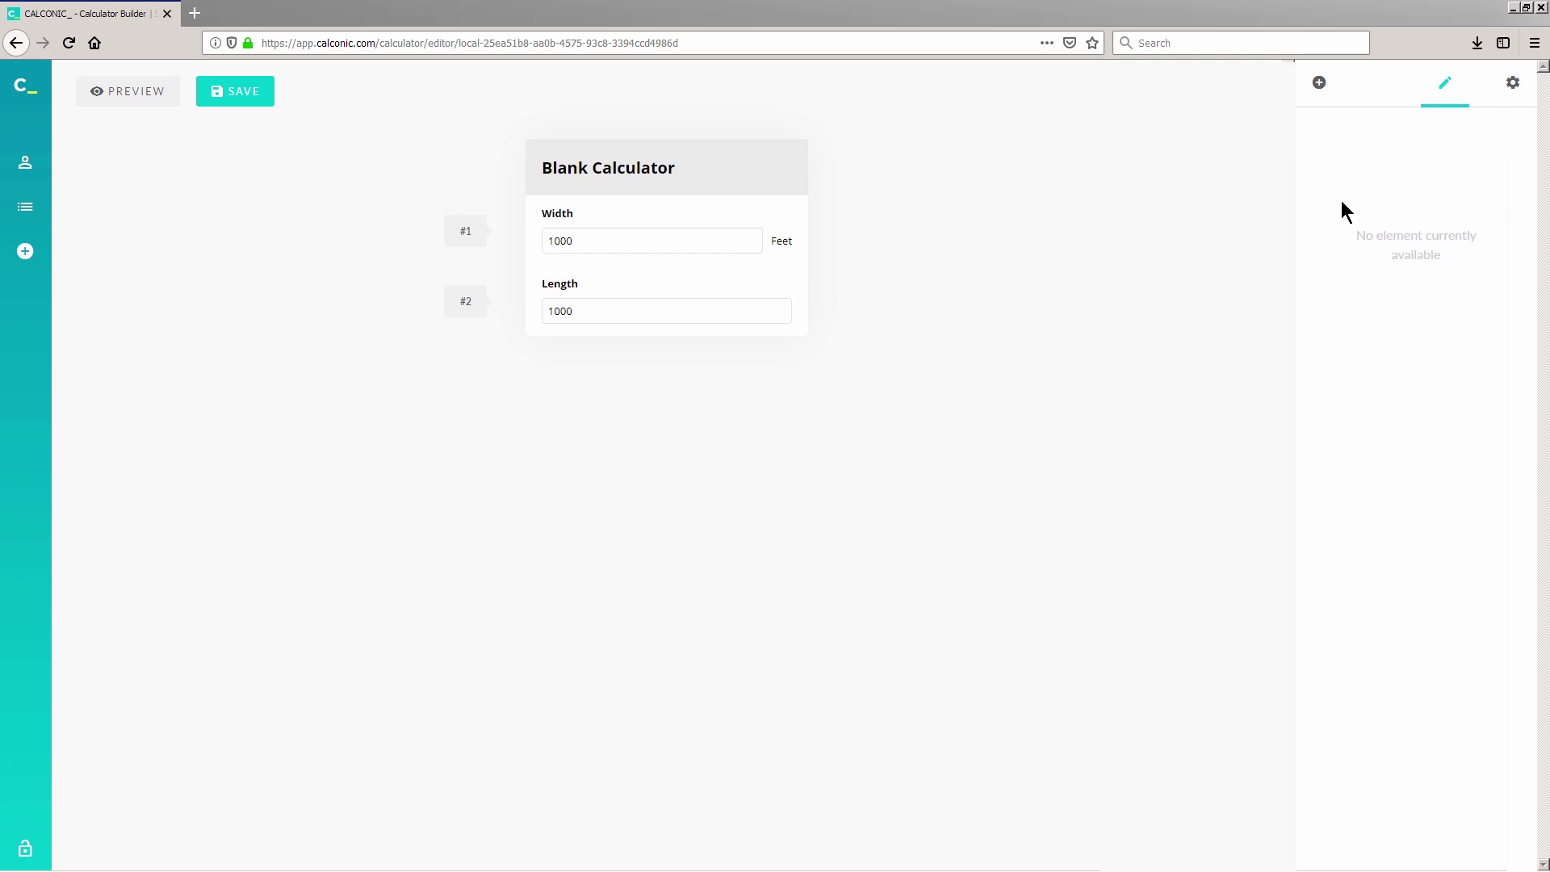
Step: Delete the Length input's maximum of 2000 and give it the postfix unit Feet
click(585, 292)
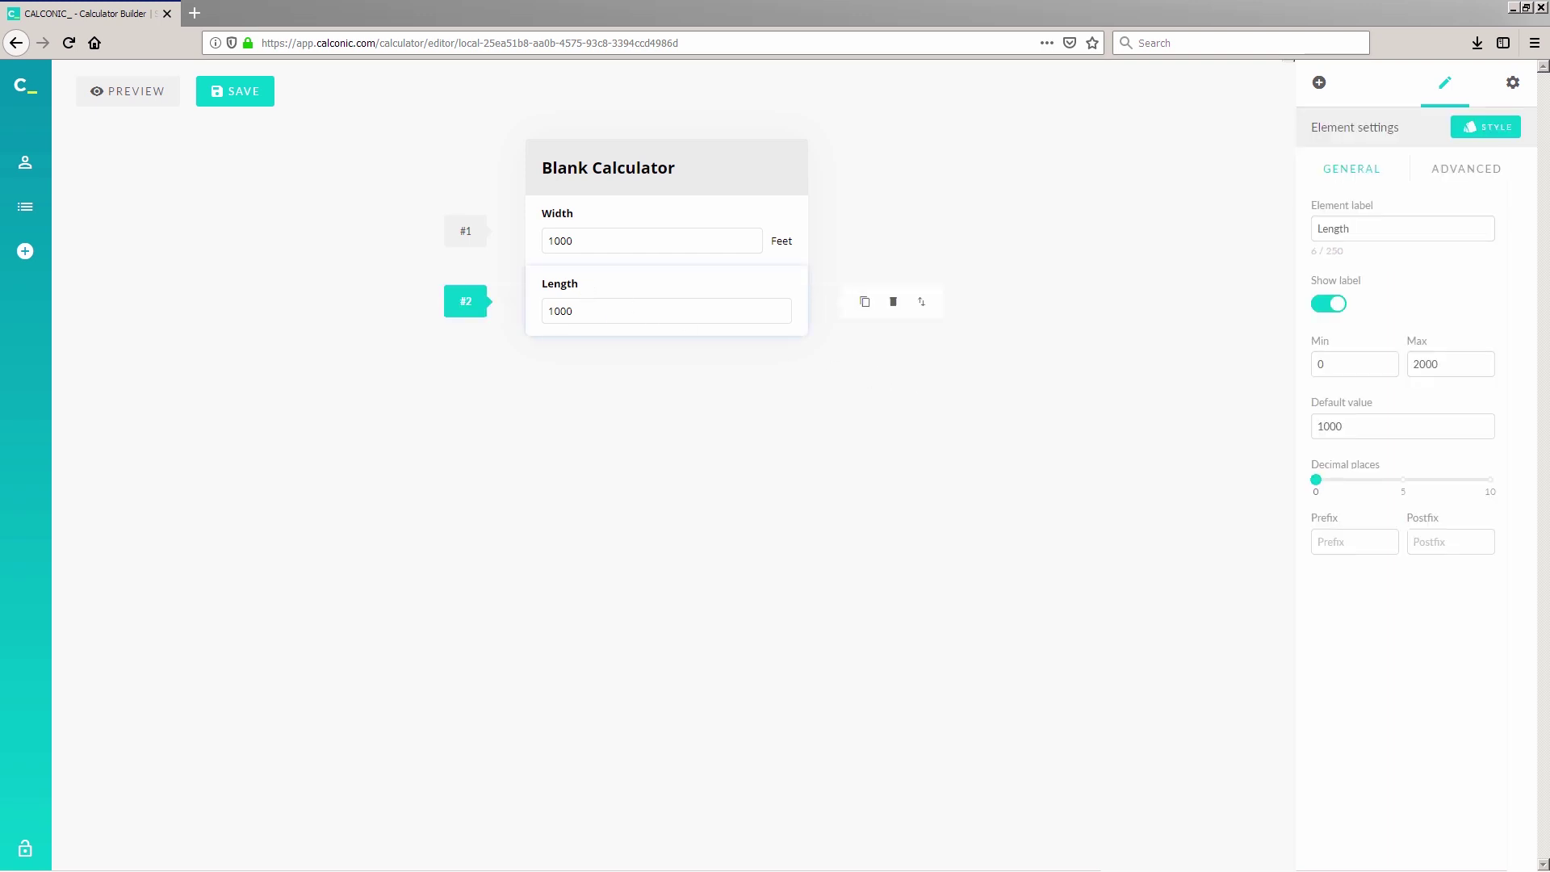
click(1343, 365)
drag(1343, 365, 1306, 370)
click(1445, 365)
drag(1446, 365, 1402, 368)
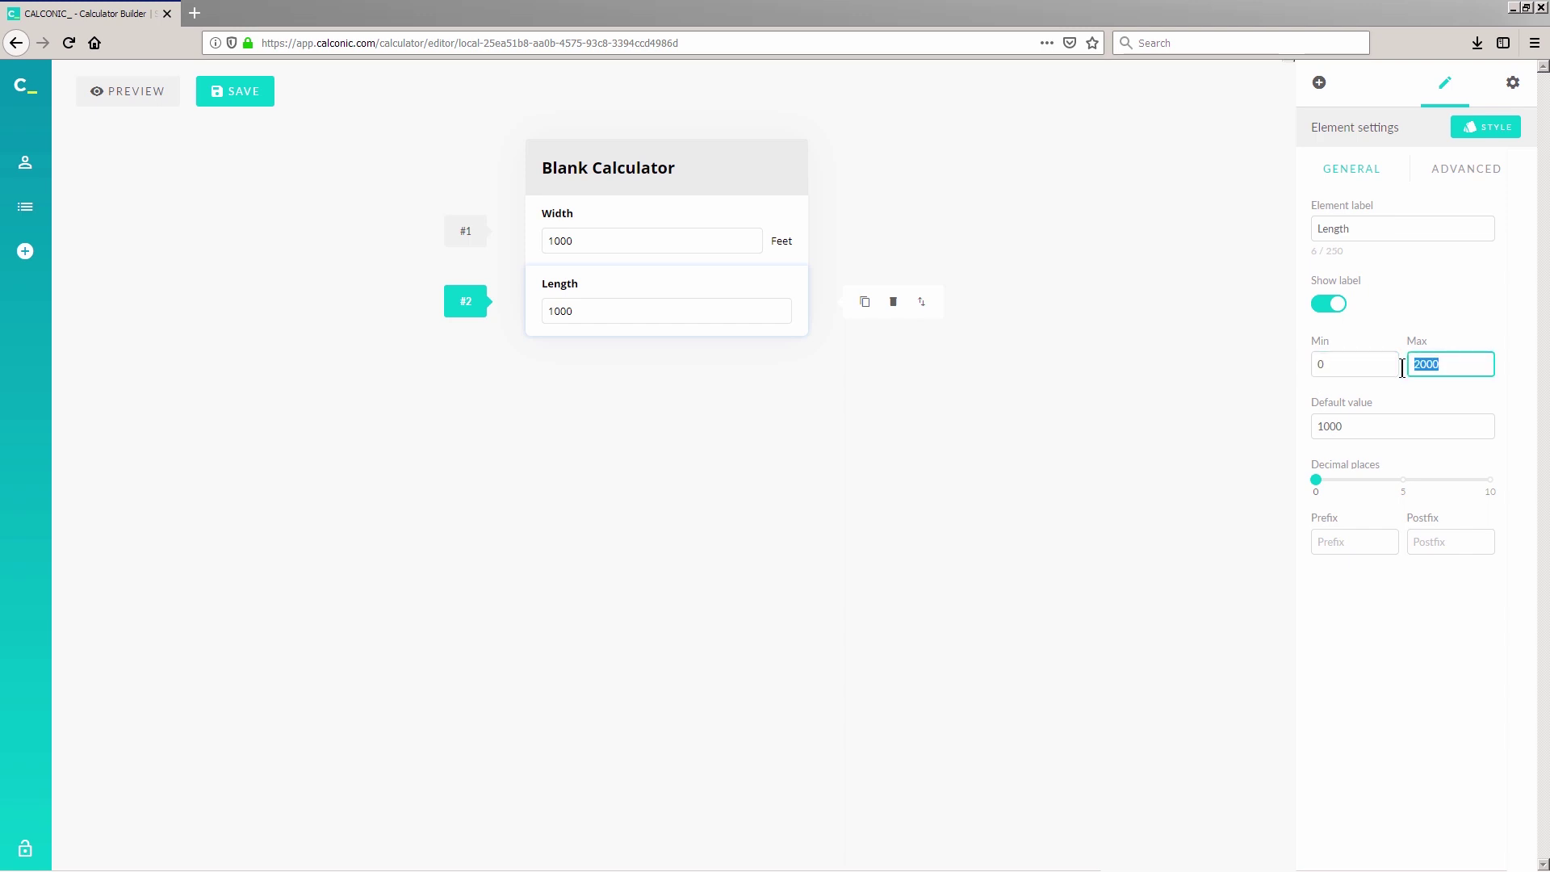
key(BackSpace)
click(1407, 376)
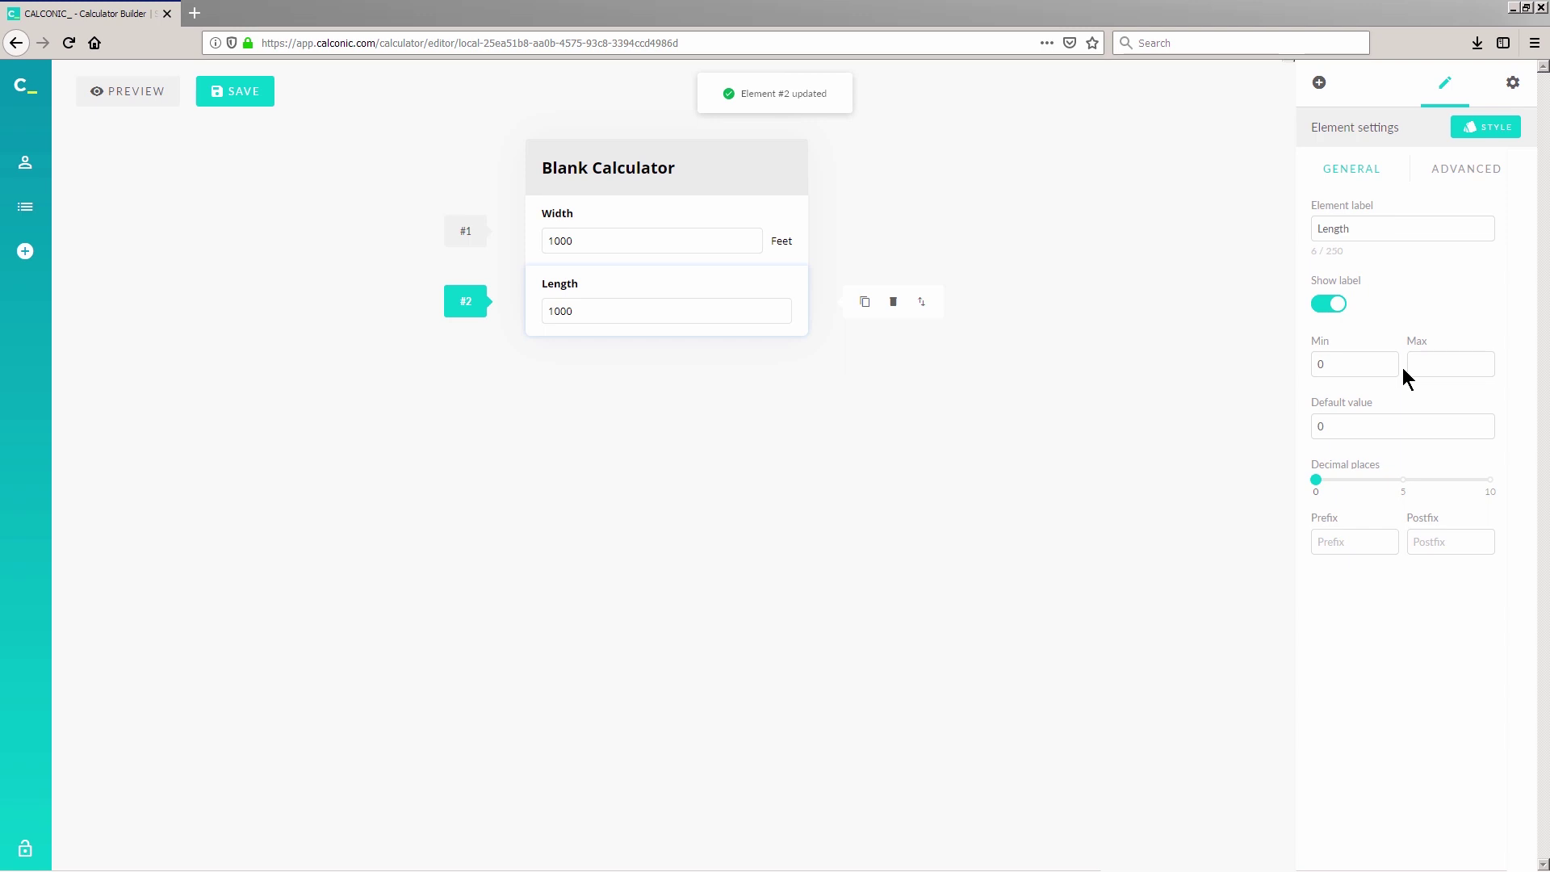
click(1369, 541)
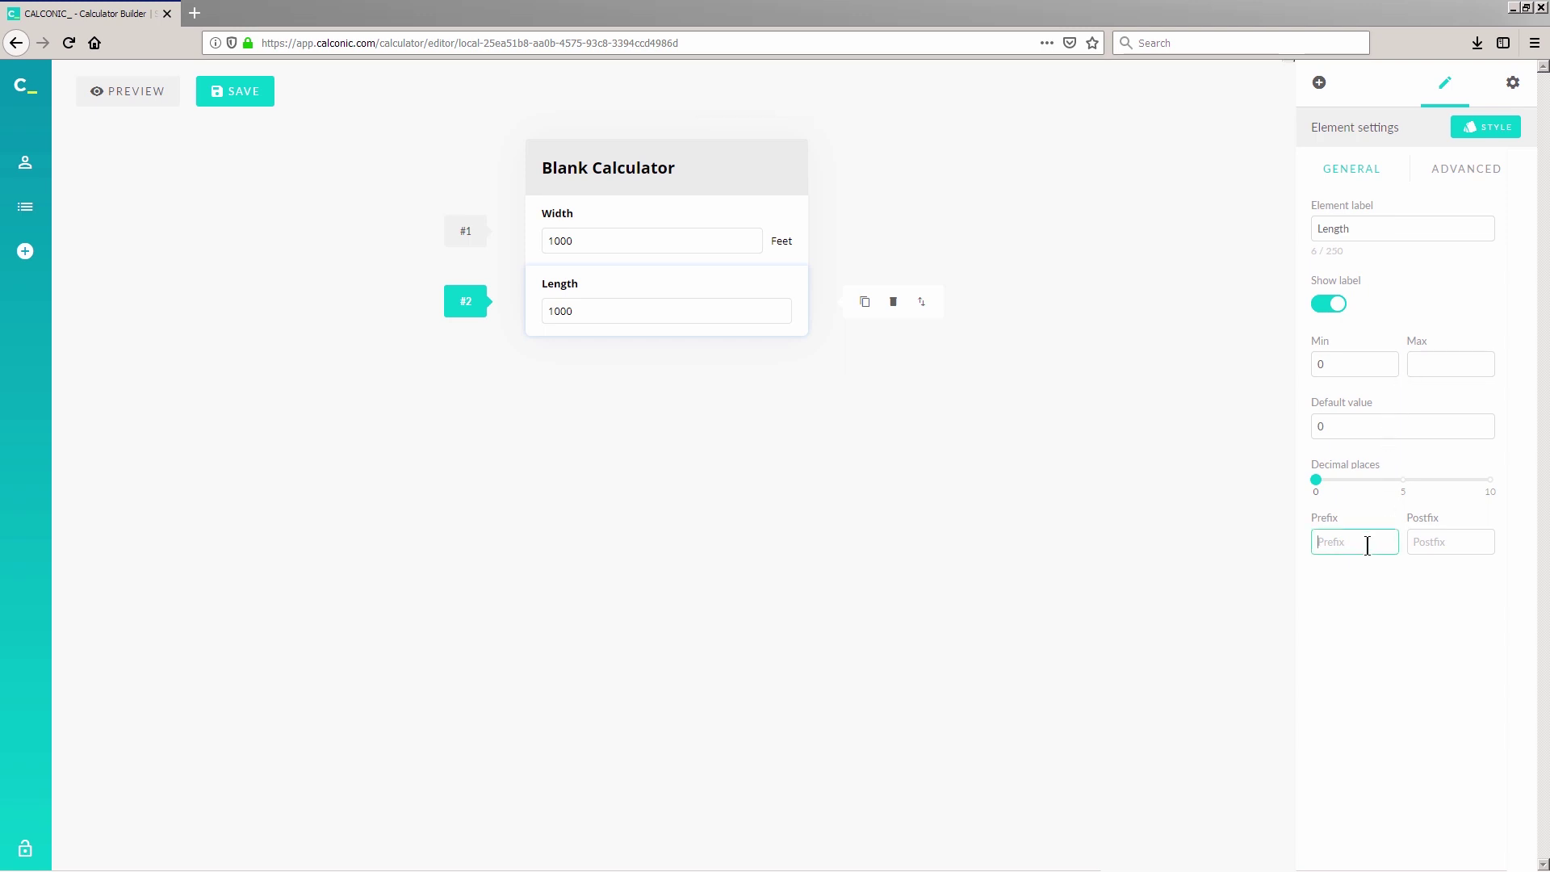
click(1453, 543)
text(Feet)
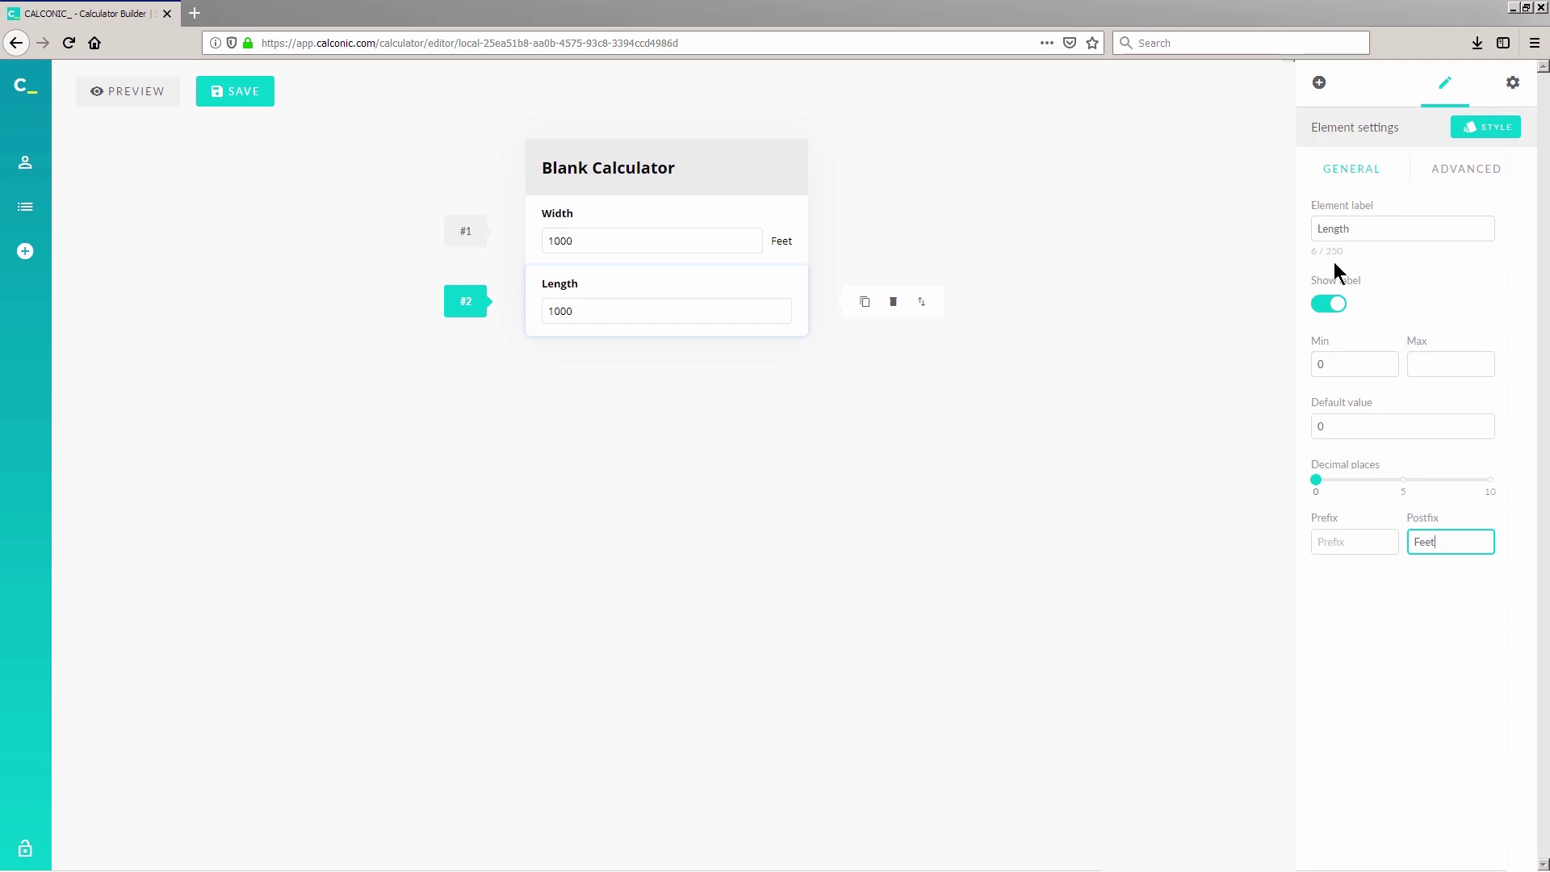
Step: Add a Slider element below Length and select its default Slider label for renaming
click(1320, 84)
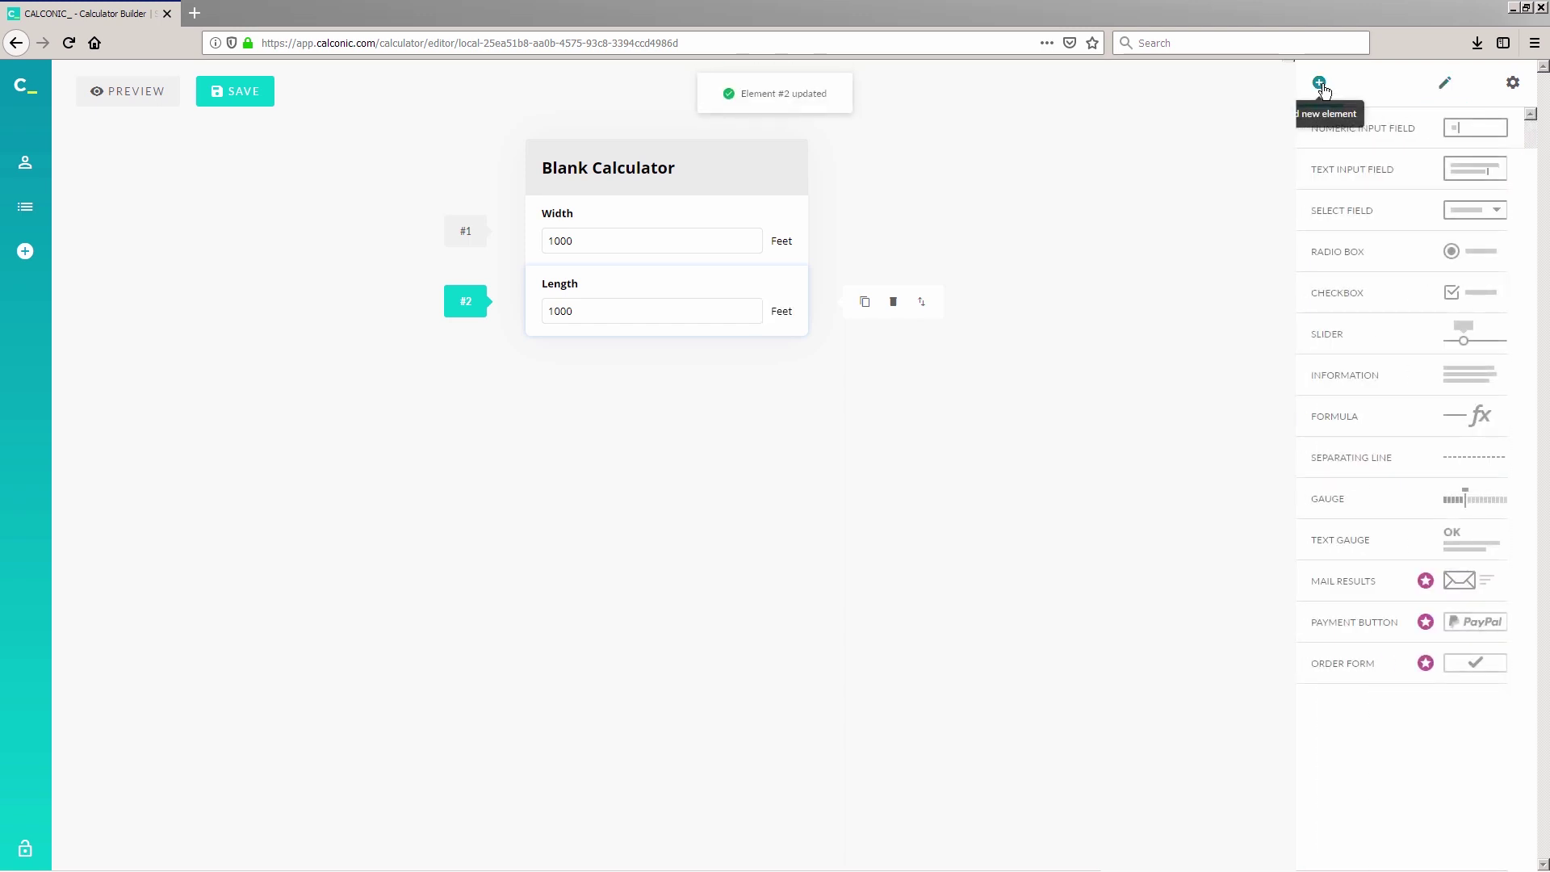
click(1405, 343)
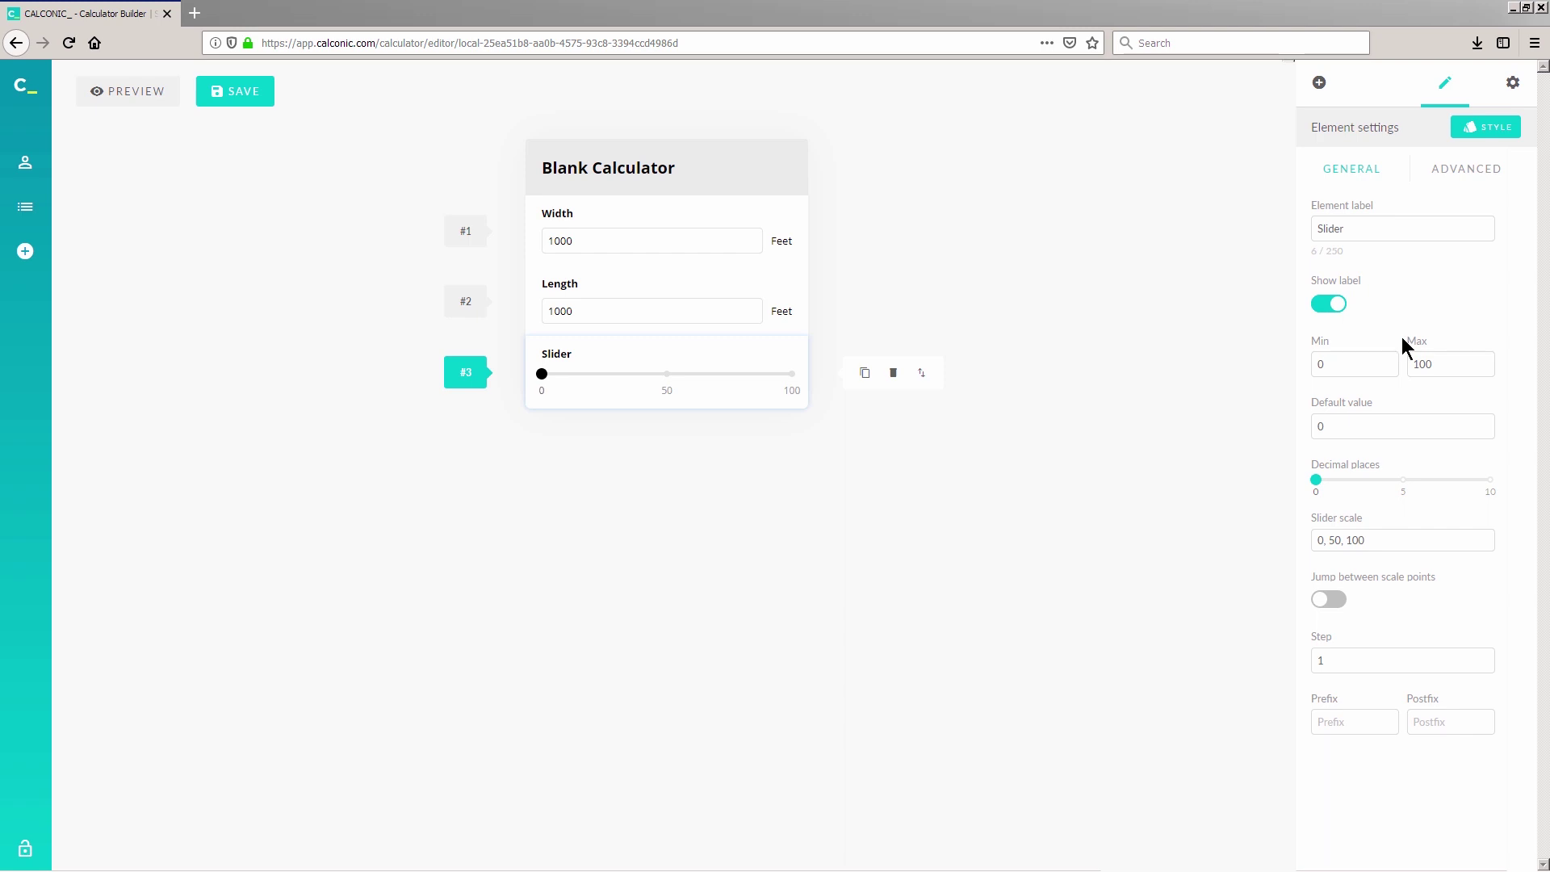
click(1328, 230)
double_click(1328, 230)
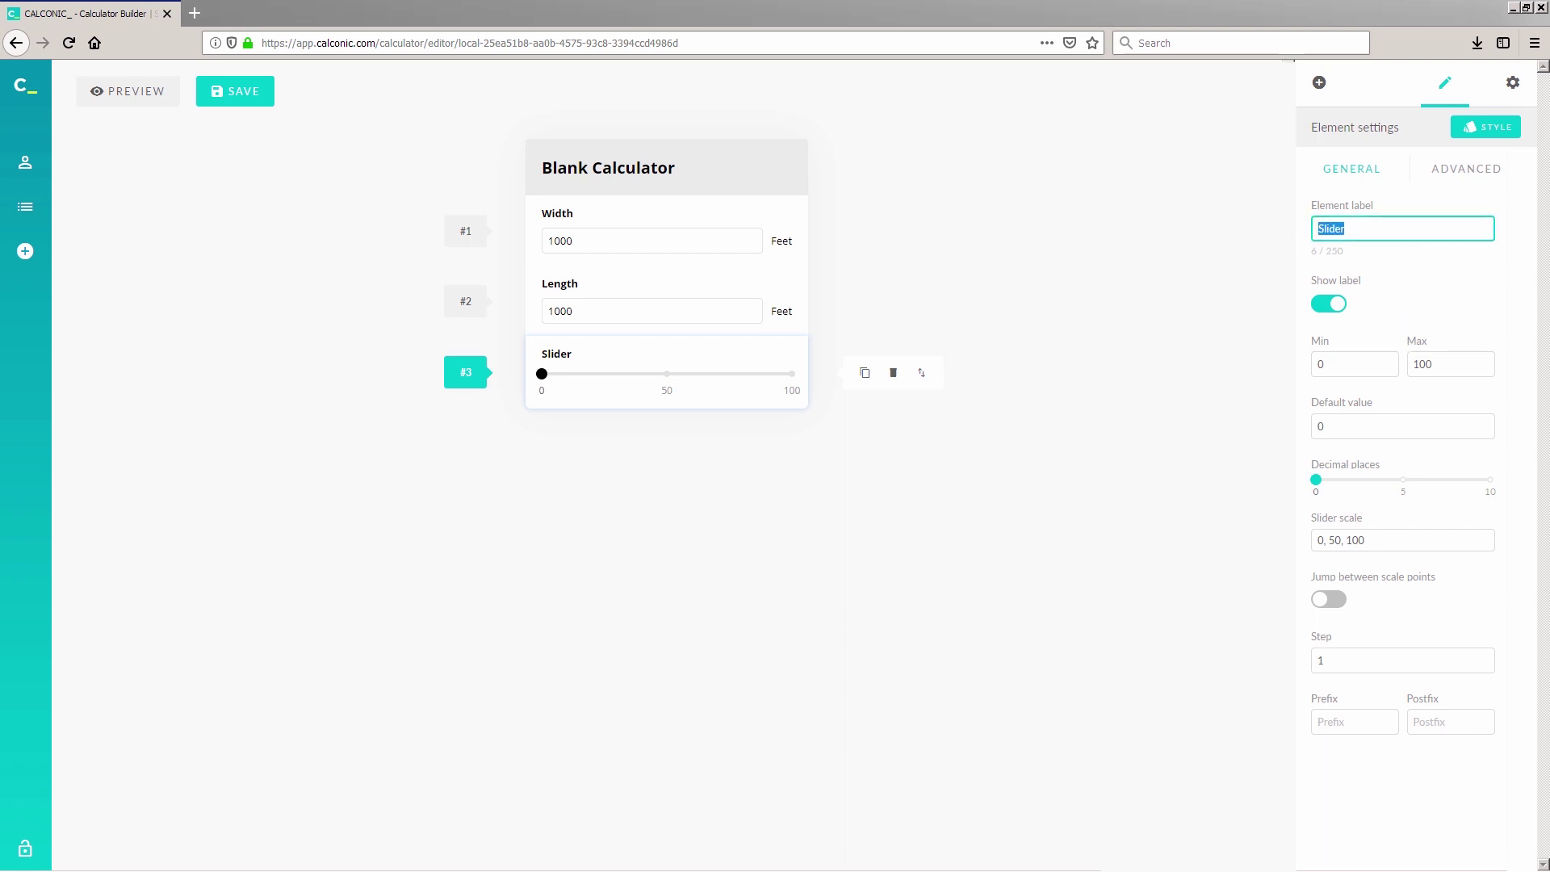
Step: Label the slider Height and return its preview value to 0
text(Height)
click(840, 435)
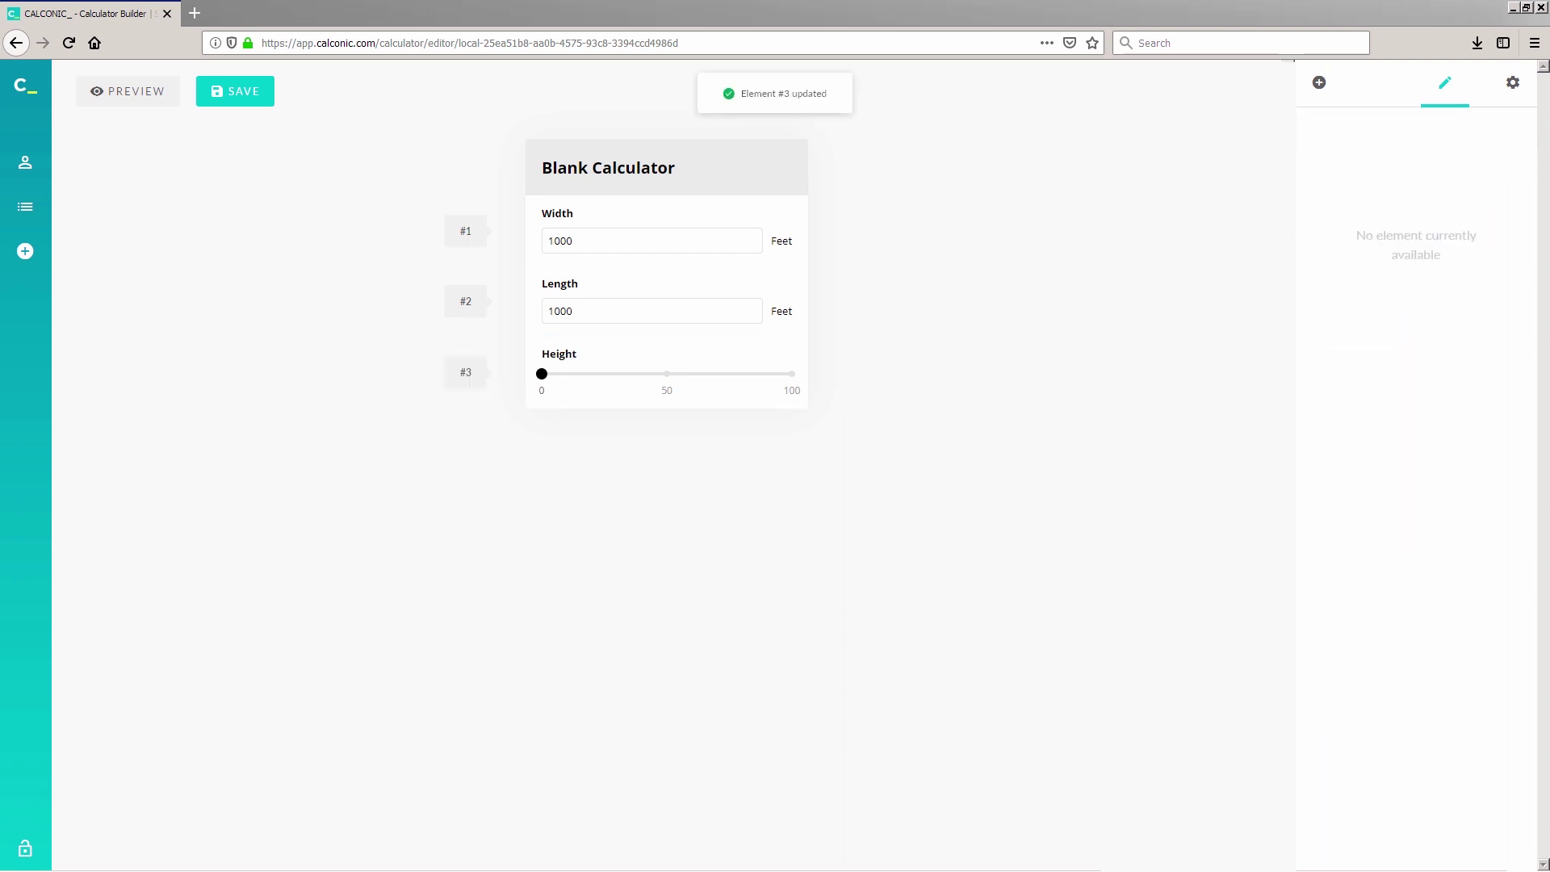
click(714, 378)
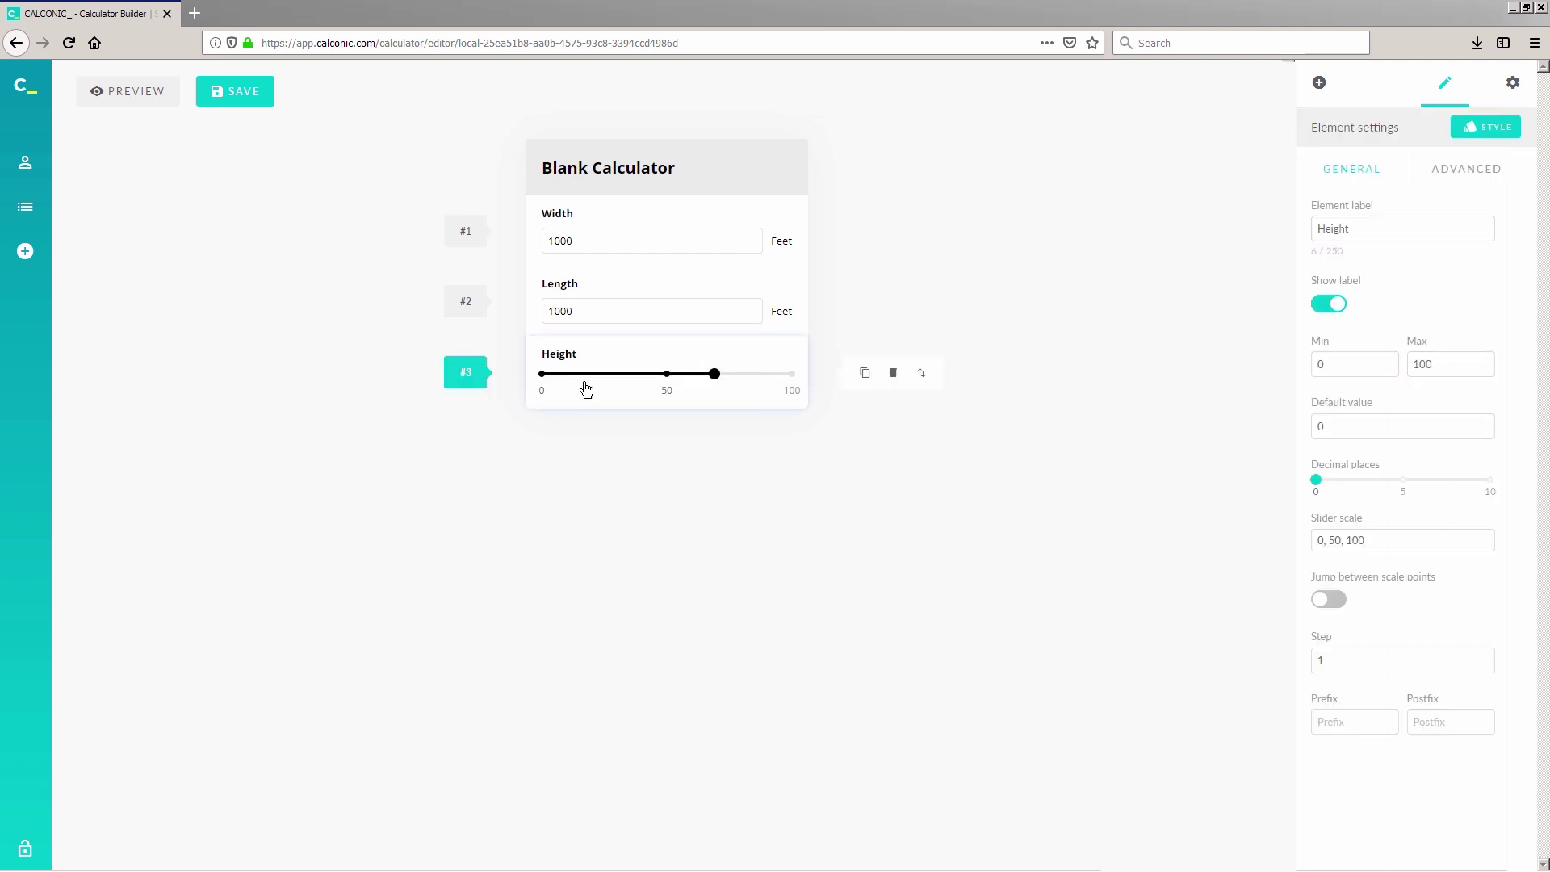
click(549, 375)
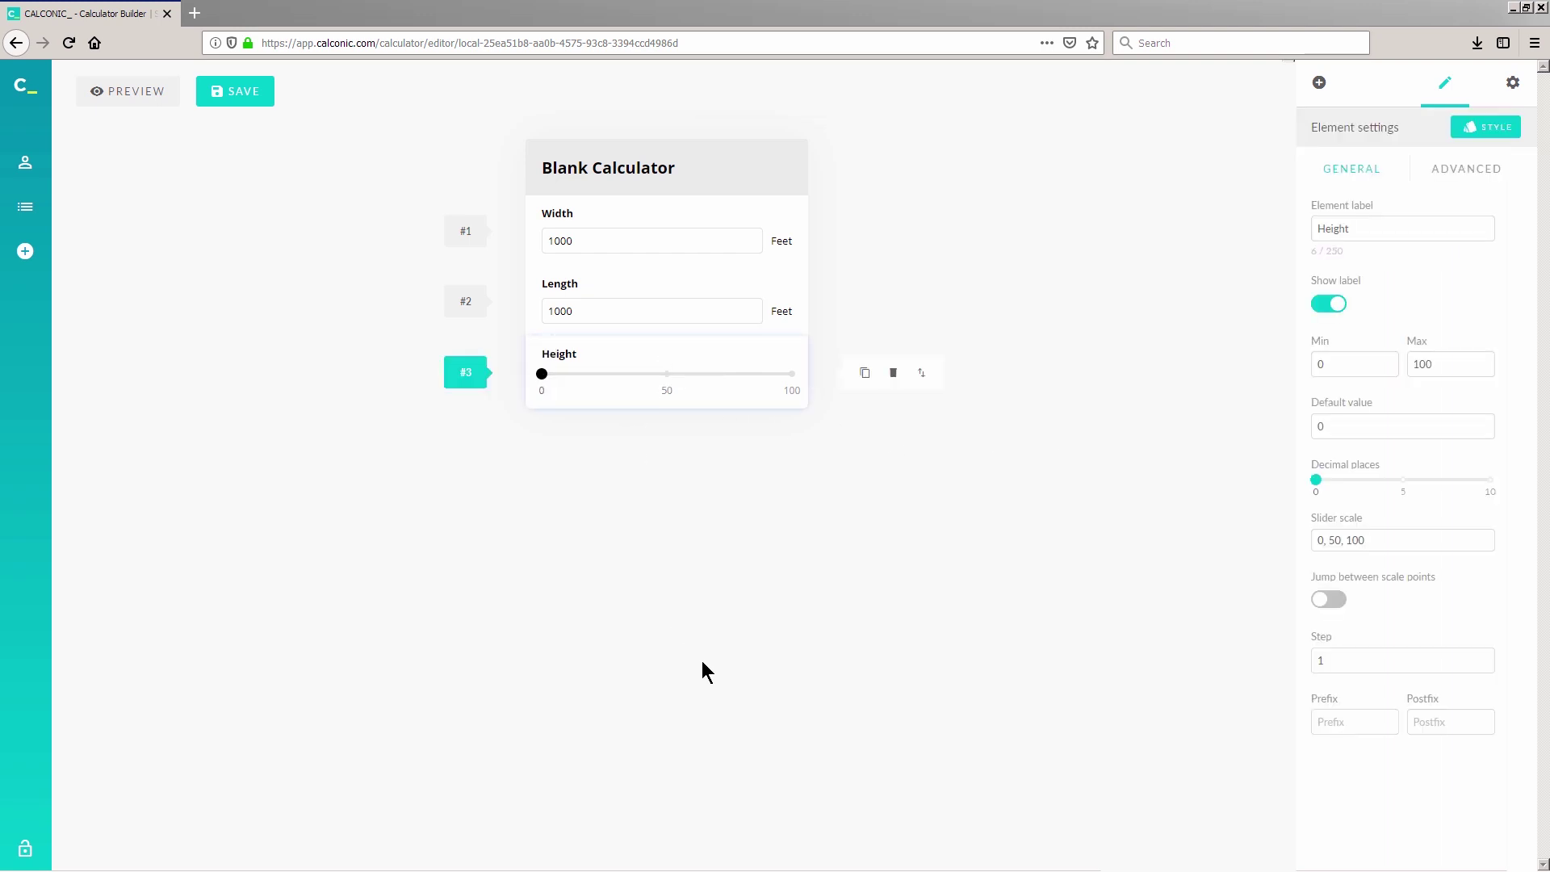
Step: Set the Height slider's maximum to 1000 with scale marks 0, 250, 500, 750, 1000
click(1369, 365)
double_click(1466, 364)
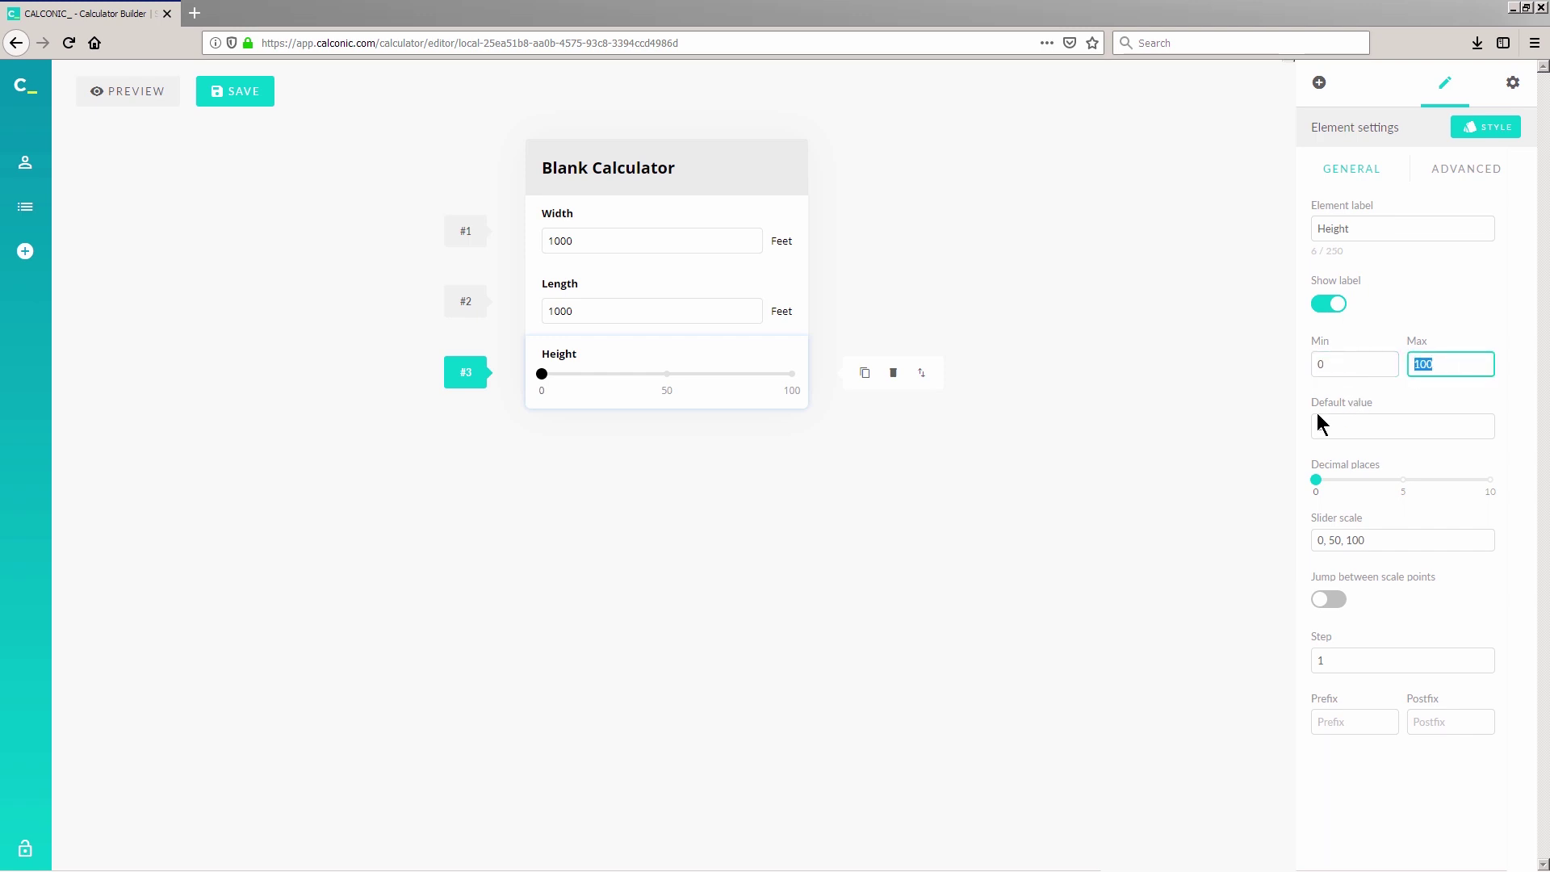
text(1000)
click(1342, 540)
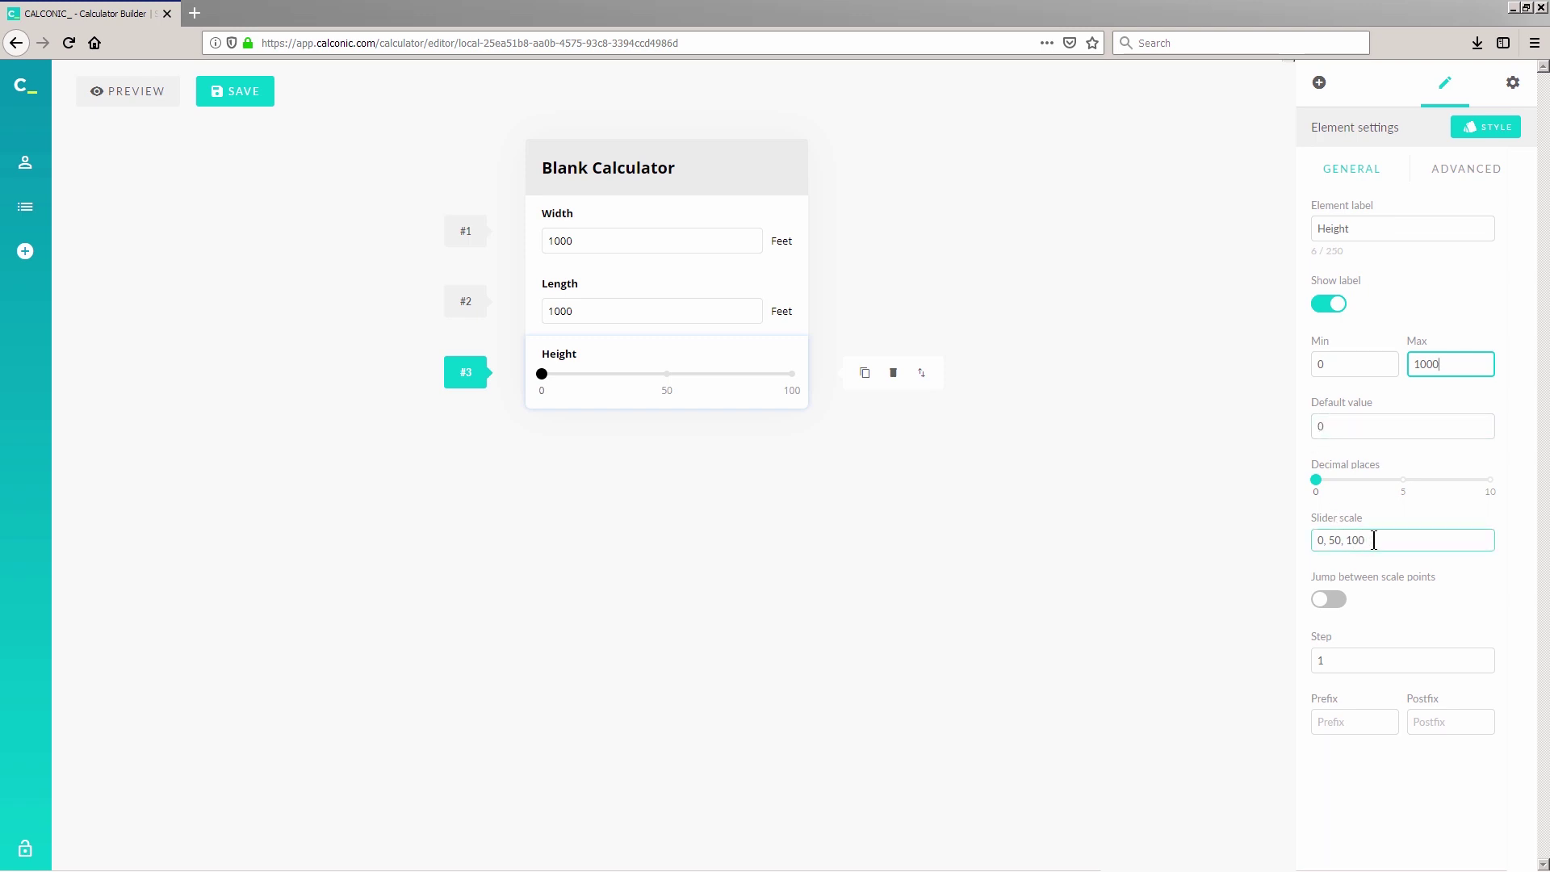
drag(1367, 540, 1330, 543)
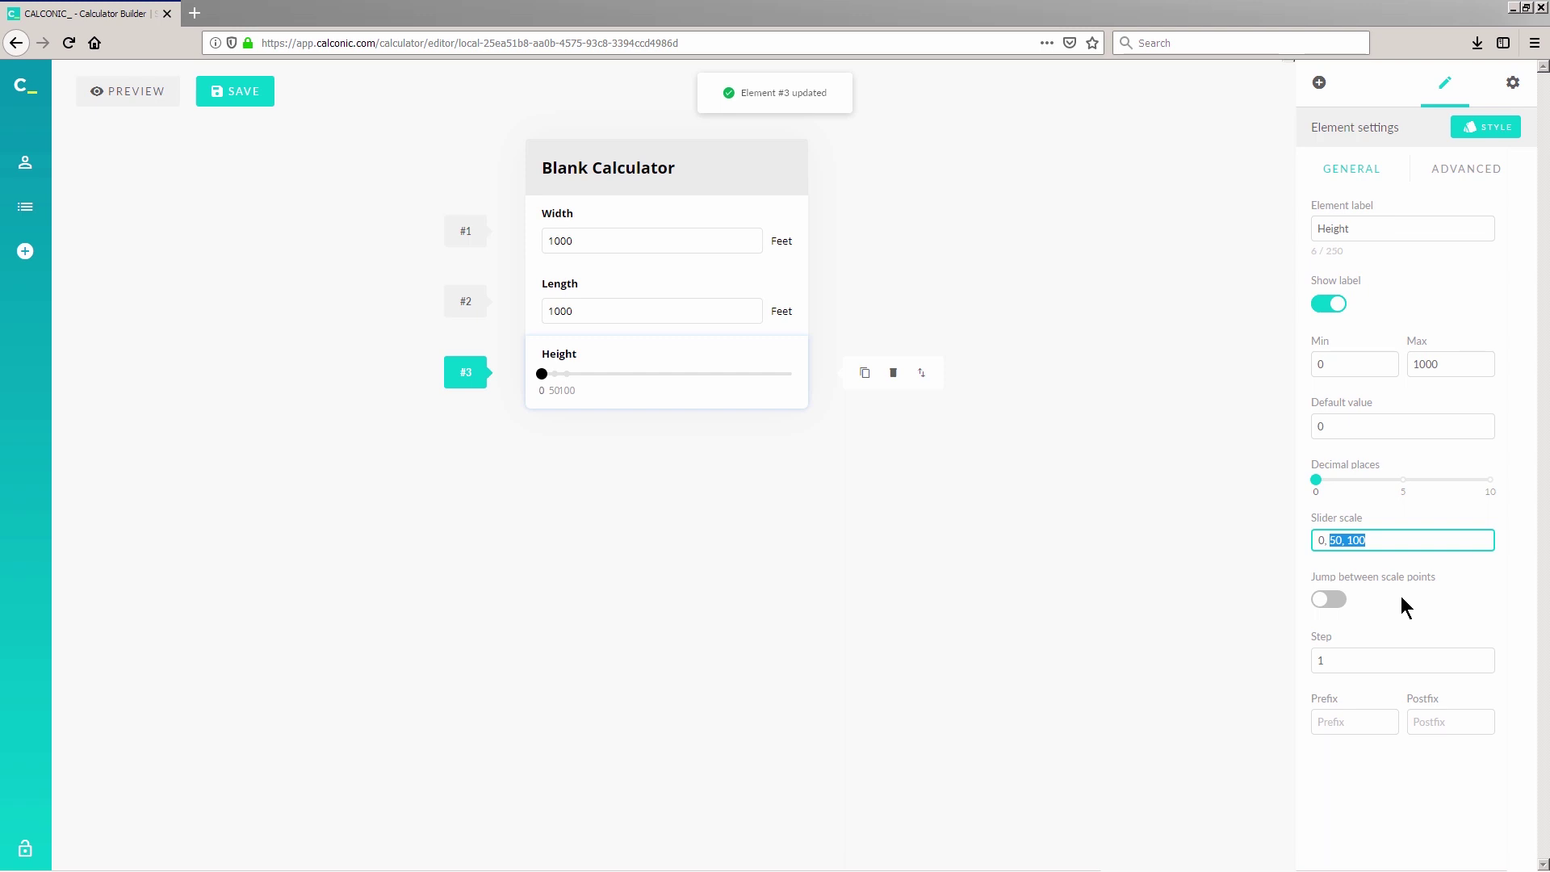
text(250)
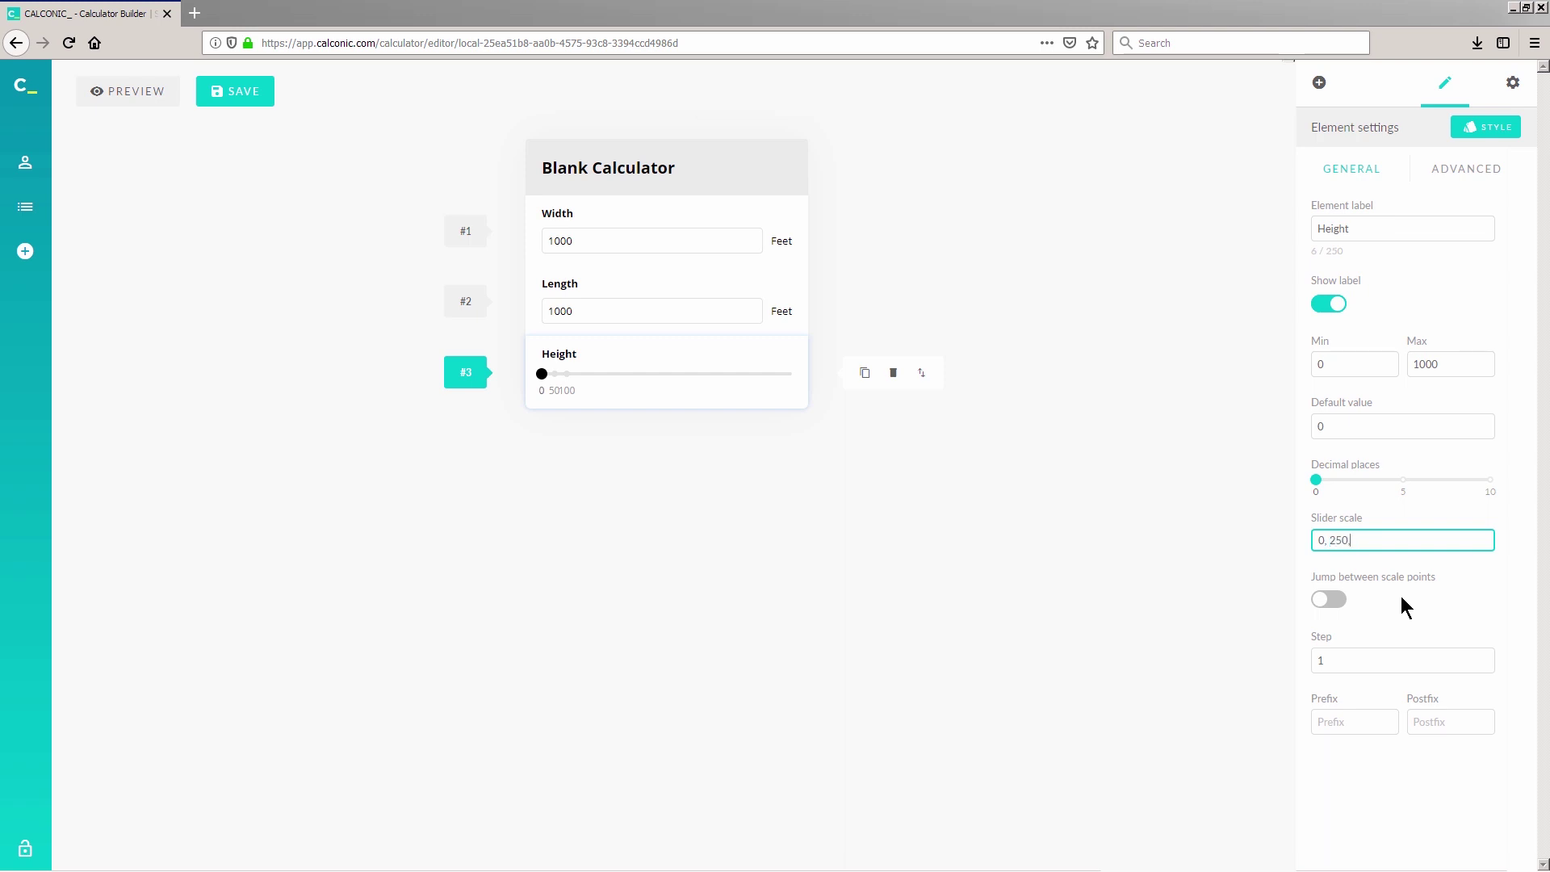
text(,500,750,1000)
Step: Set the Height slider's postfix unit to Feet
click(1443, 723)
text(Feet)
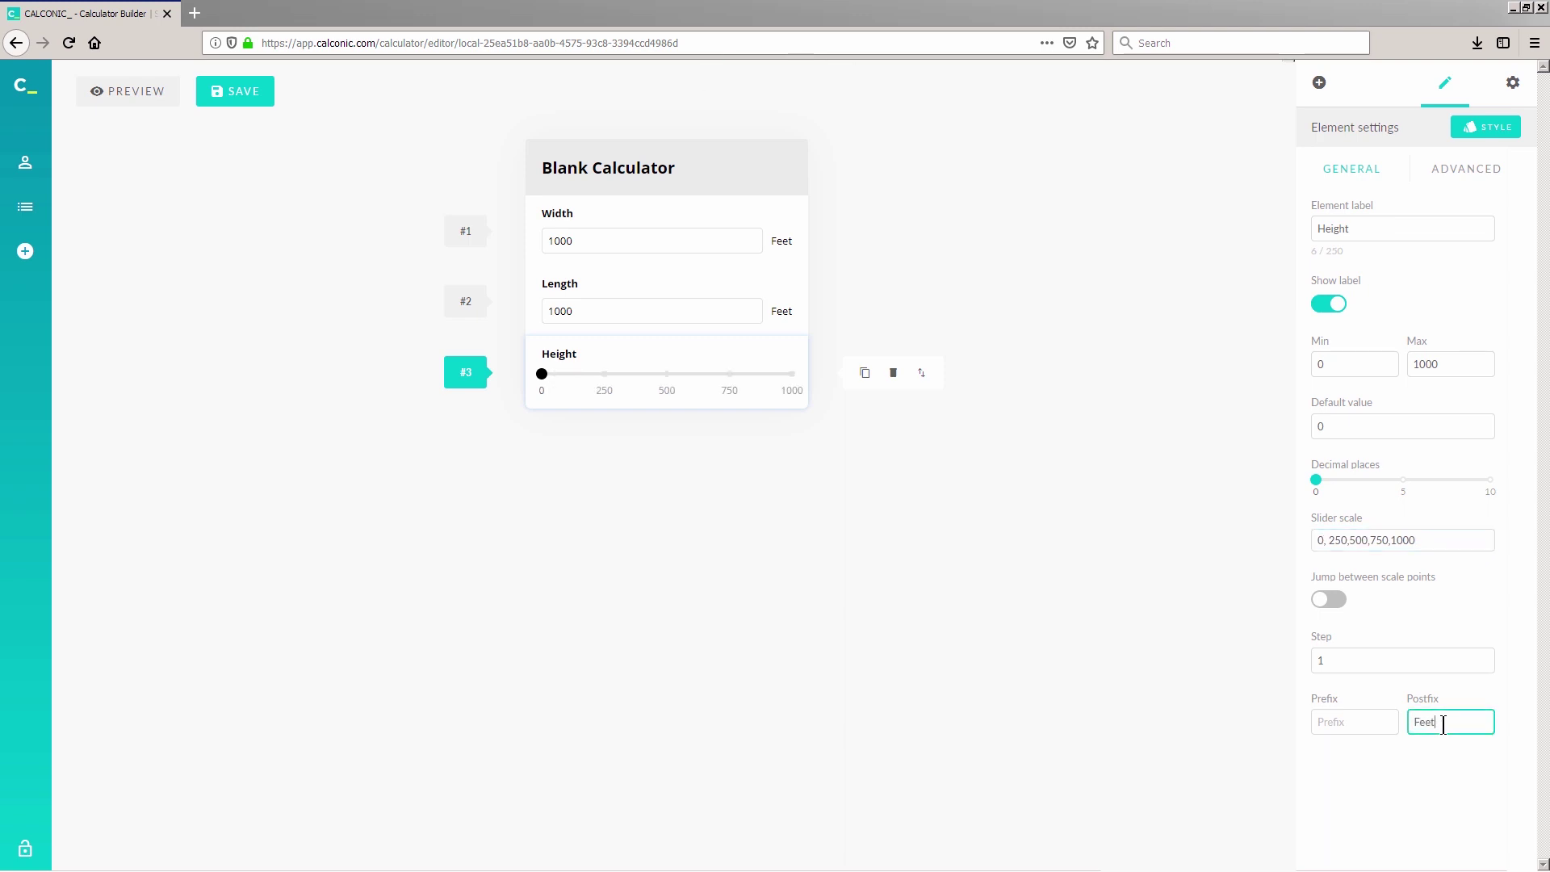
click(1321, 87)
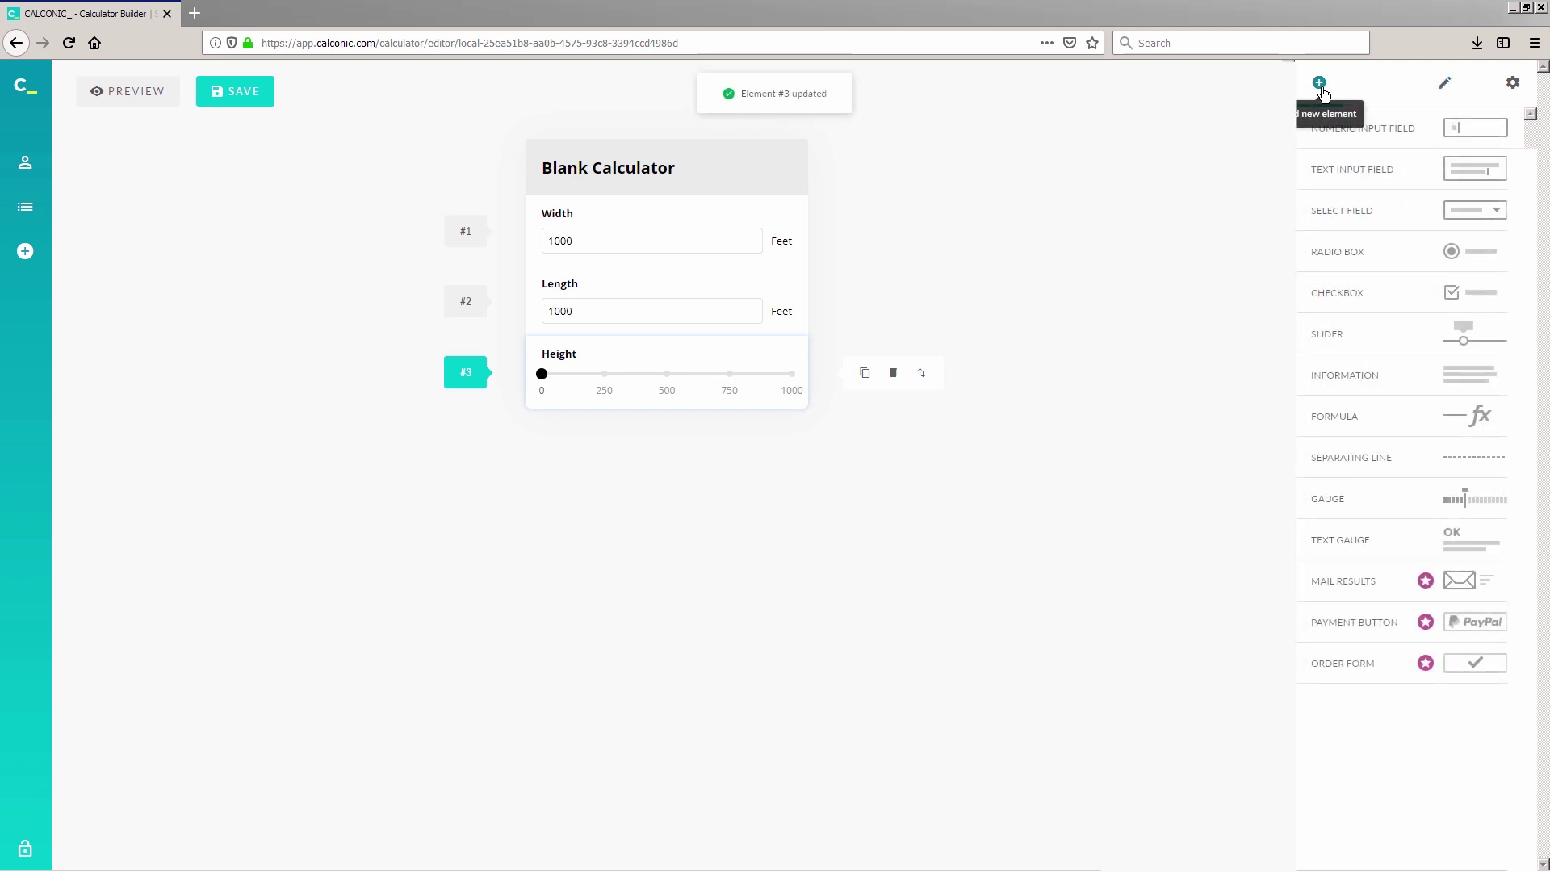
Step: Add a Formula element labelled Rectangular Tank Volume
click(1336, 417)
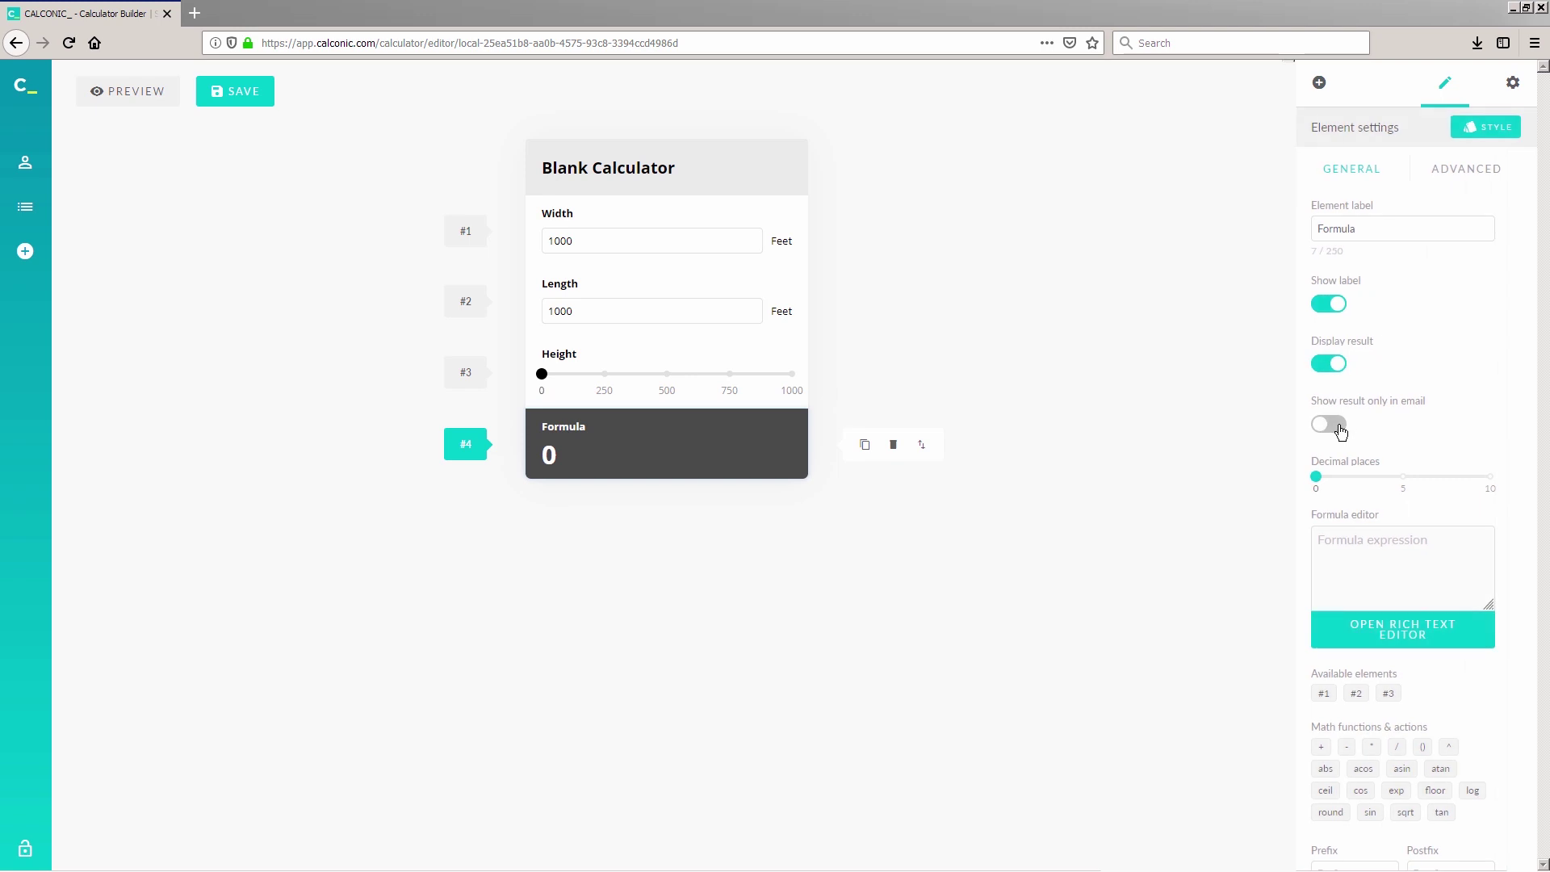
double_click(1336, 228)
text(Rectangular)
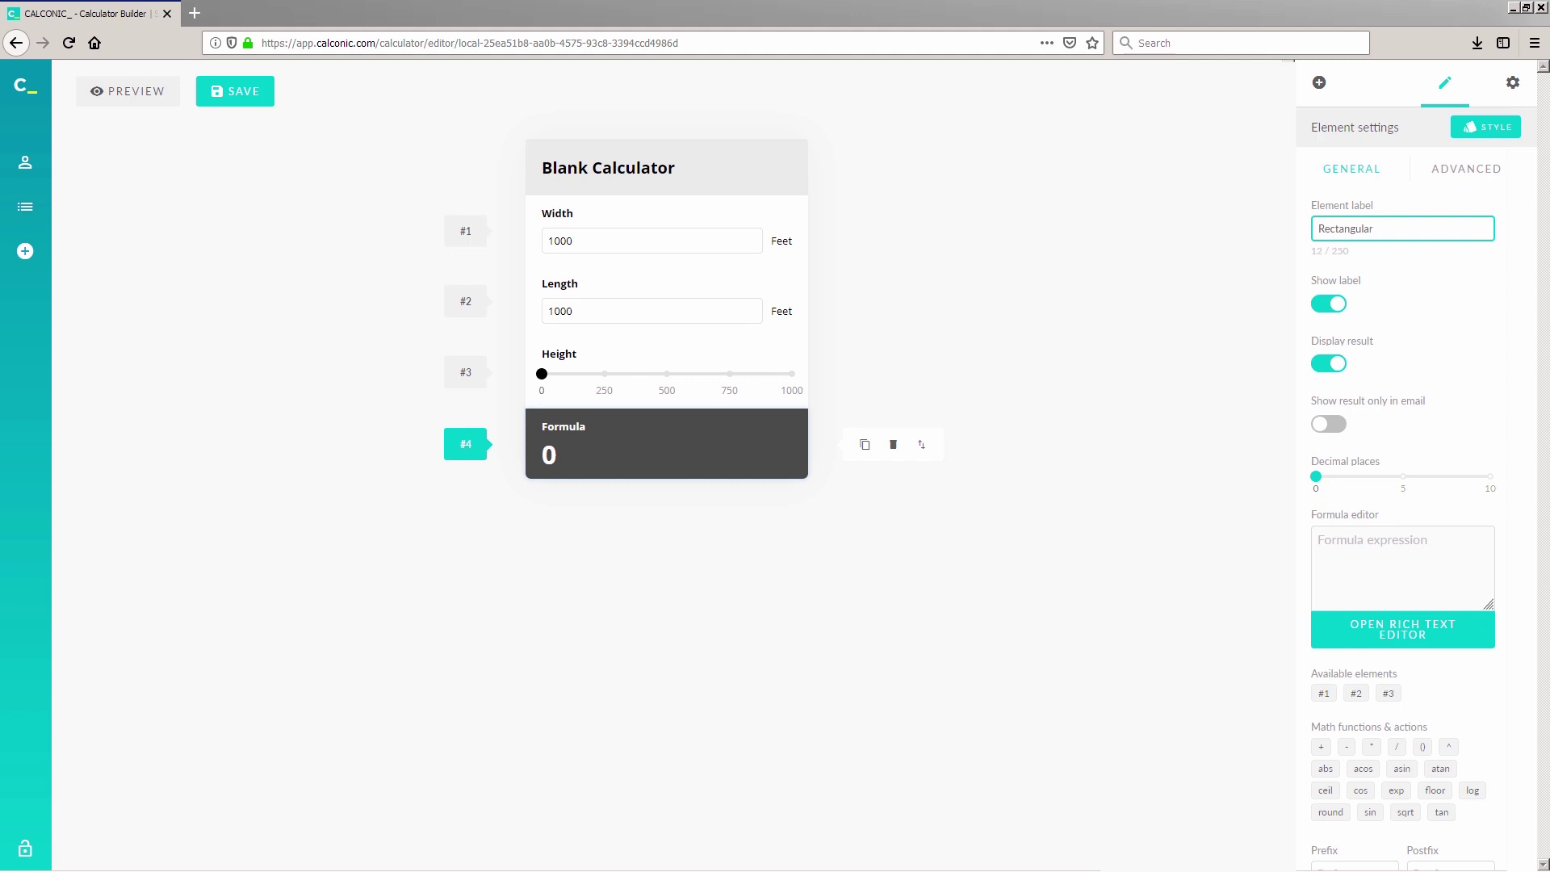
text( Tank Volume)
key(Return)
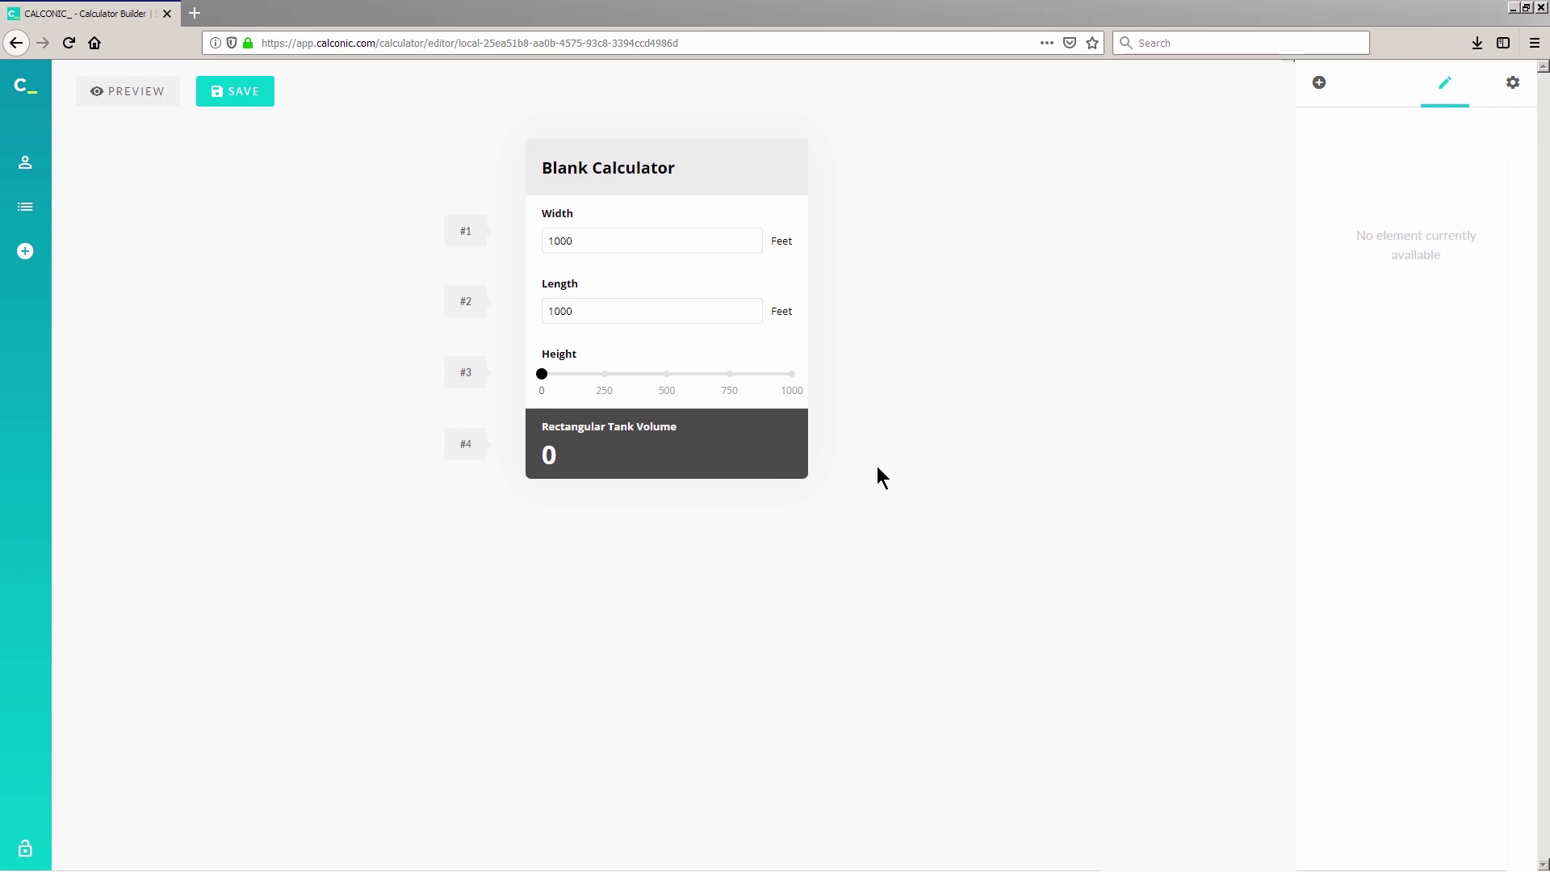
Step: Enter the formula #1*#2*#3 to multiply Width, Length and Height
click(772, 457)
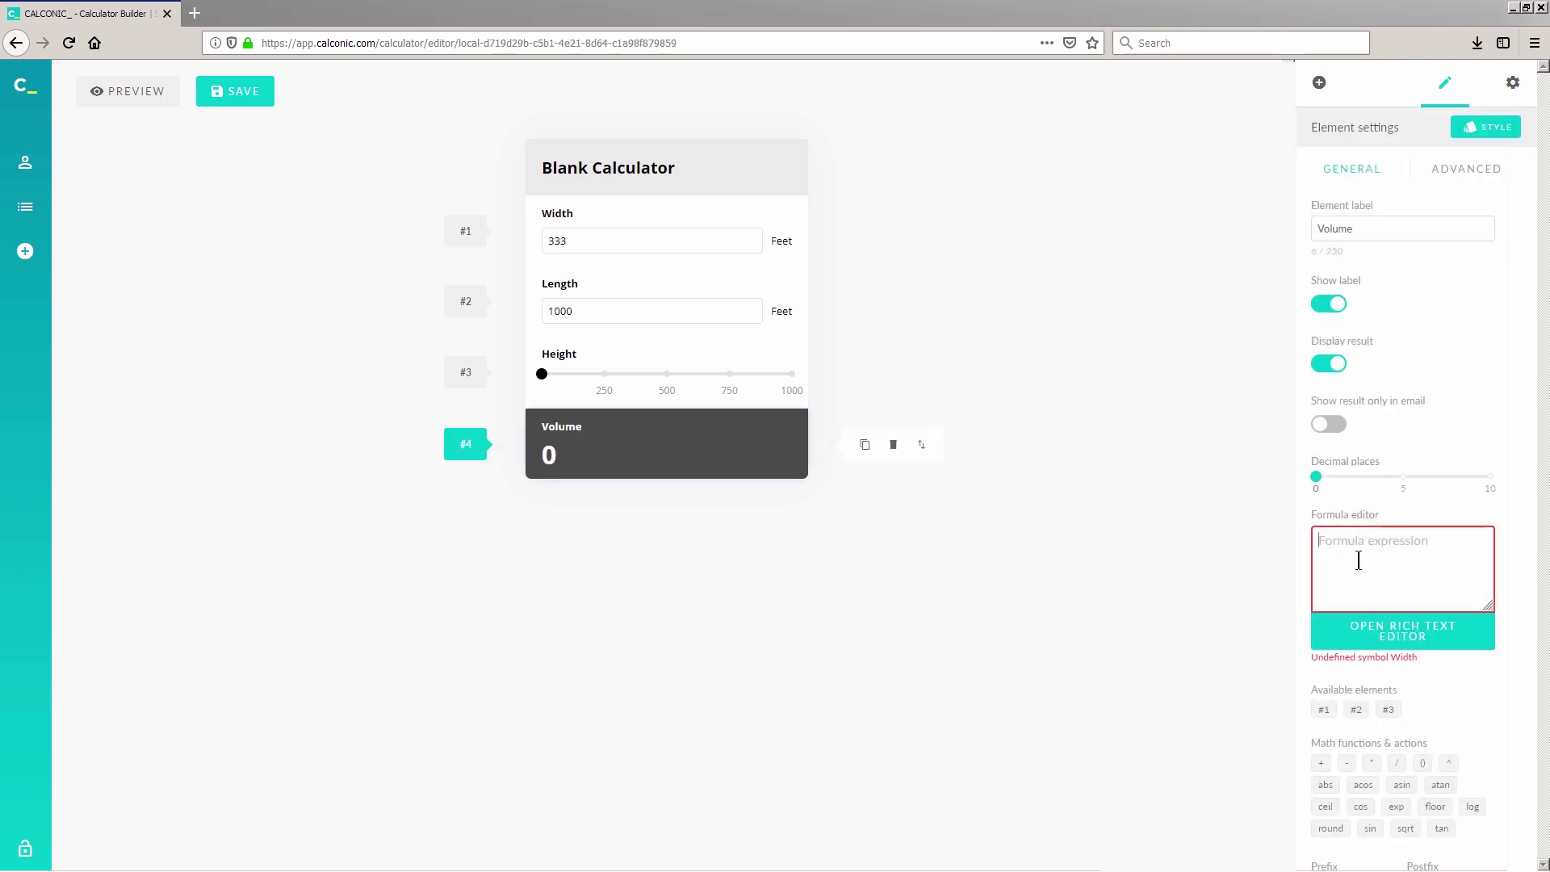
text(#1*#2*#3)
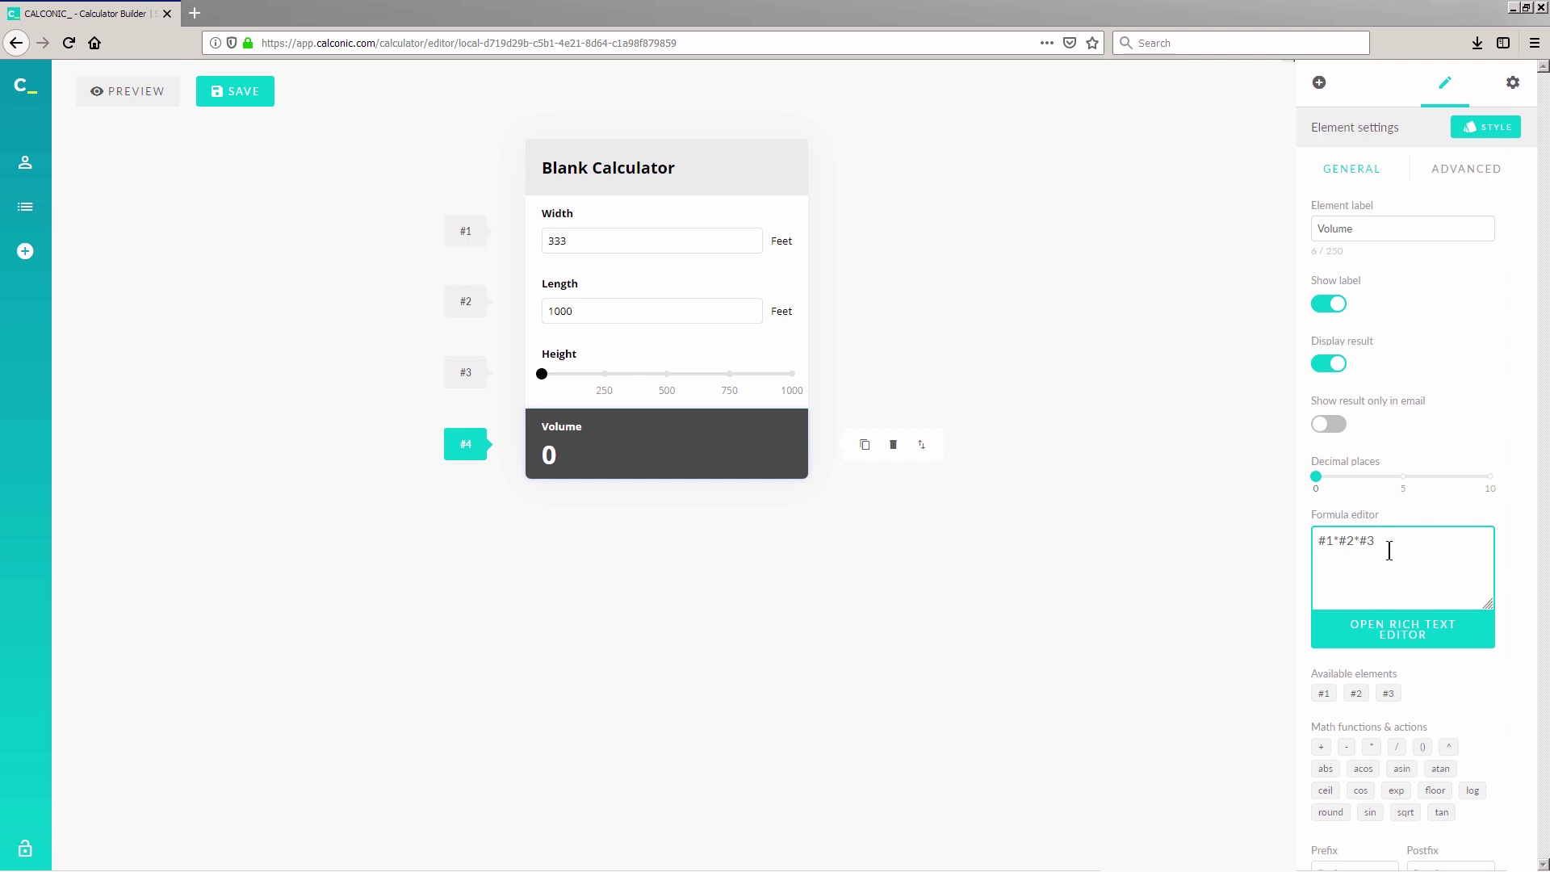
scroll(1388, 551, down, 2)
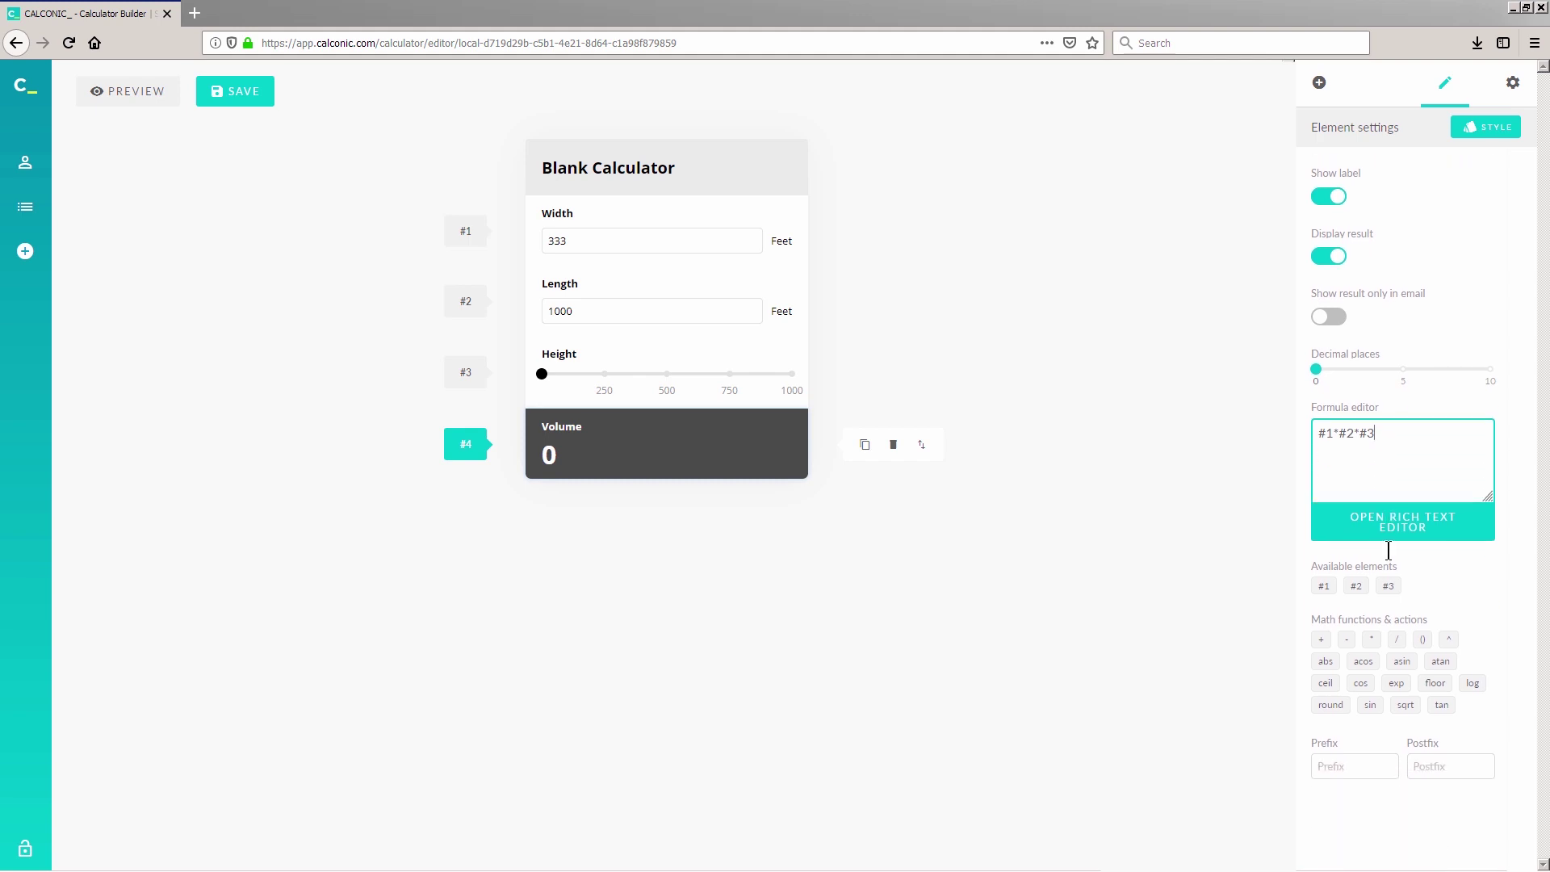
click(1434, 766)
Step: Confirm the Sq Feet unit, retitle the calculator 'Volume Calculator', and save it
text(Sq Feet)
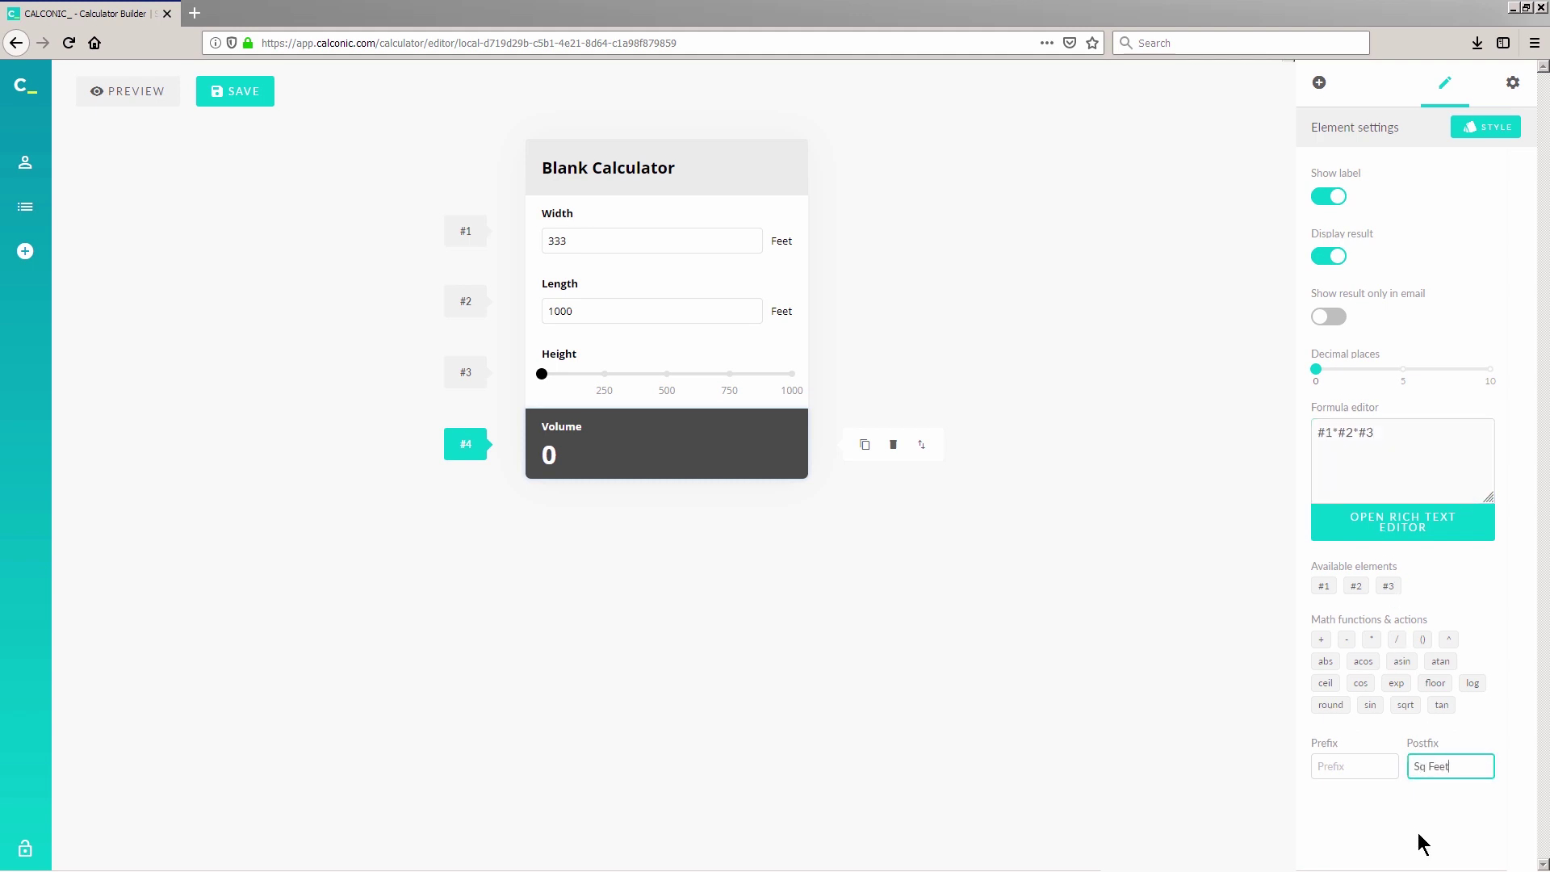
click(1424, 807)
click(1512, 84)
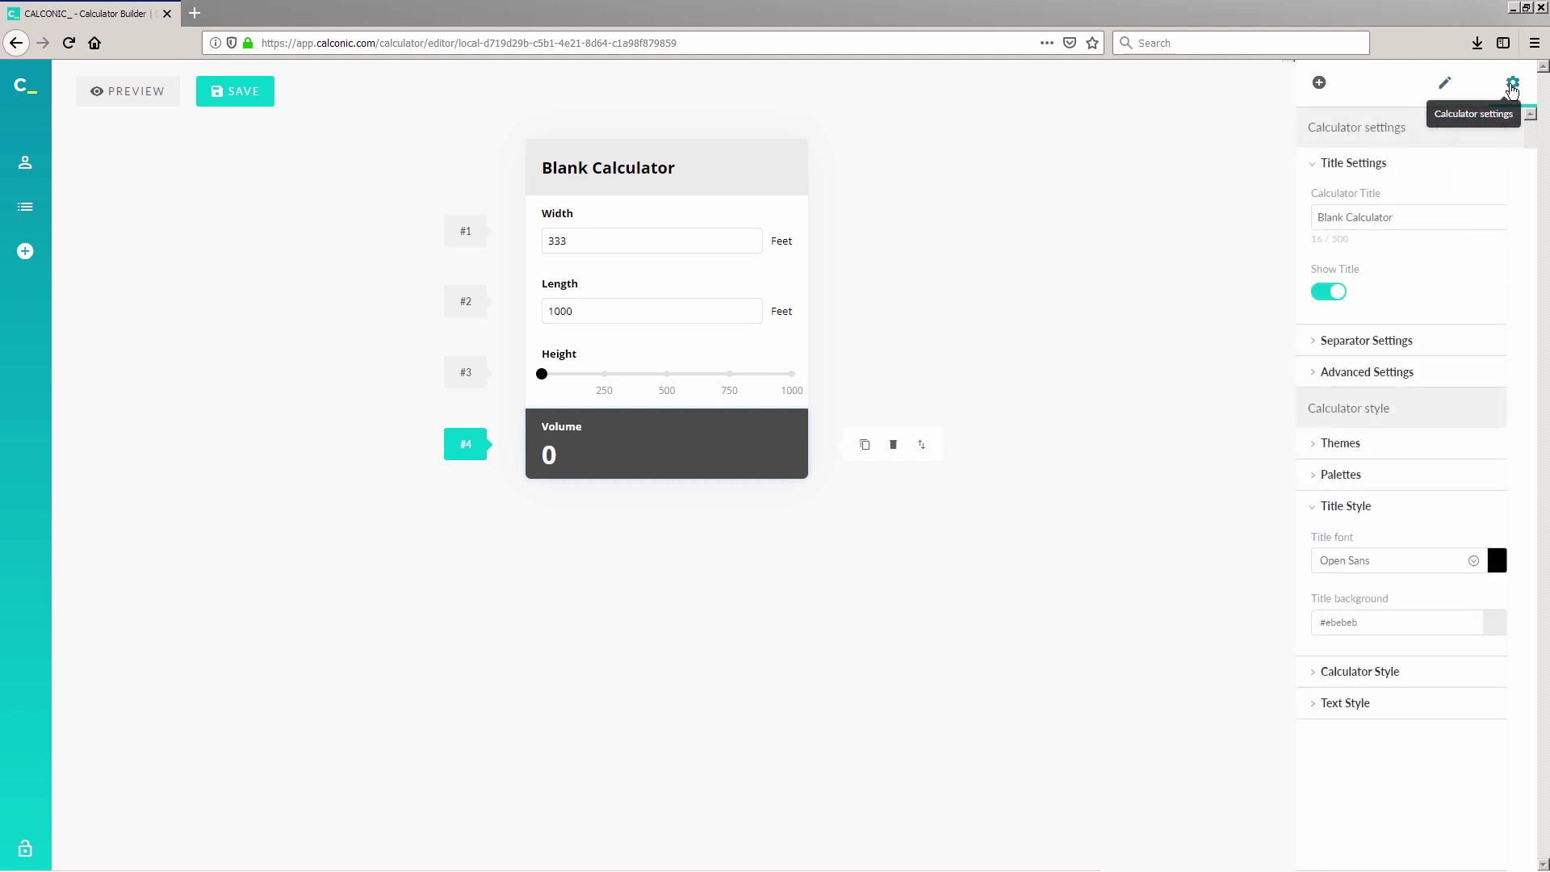
click(1439, 217)
key(ctrl+a)
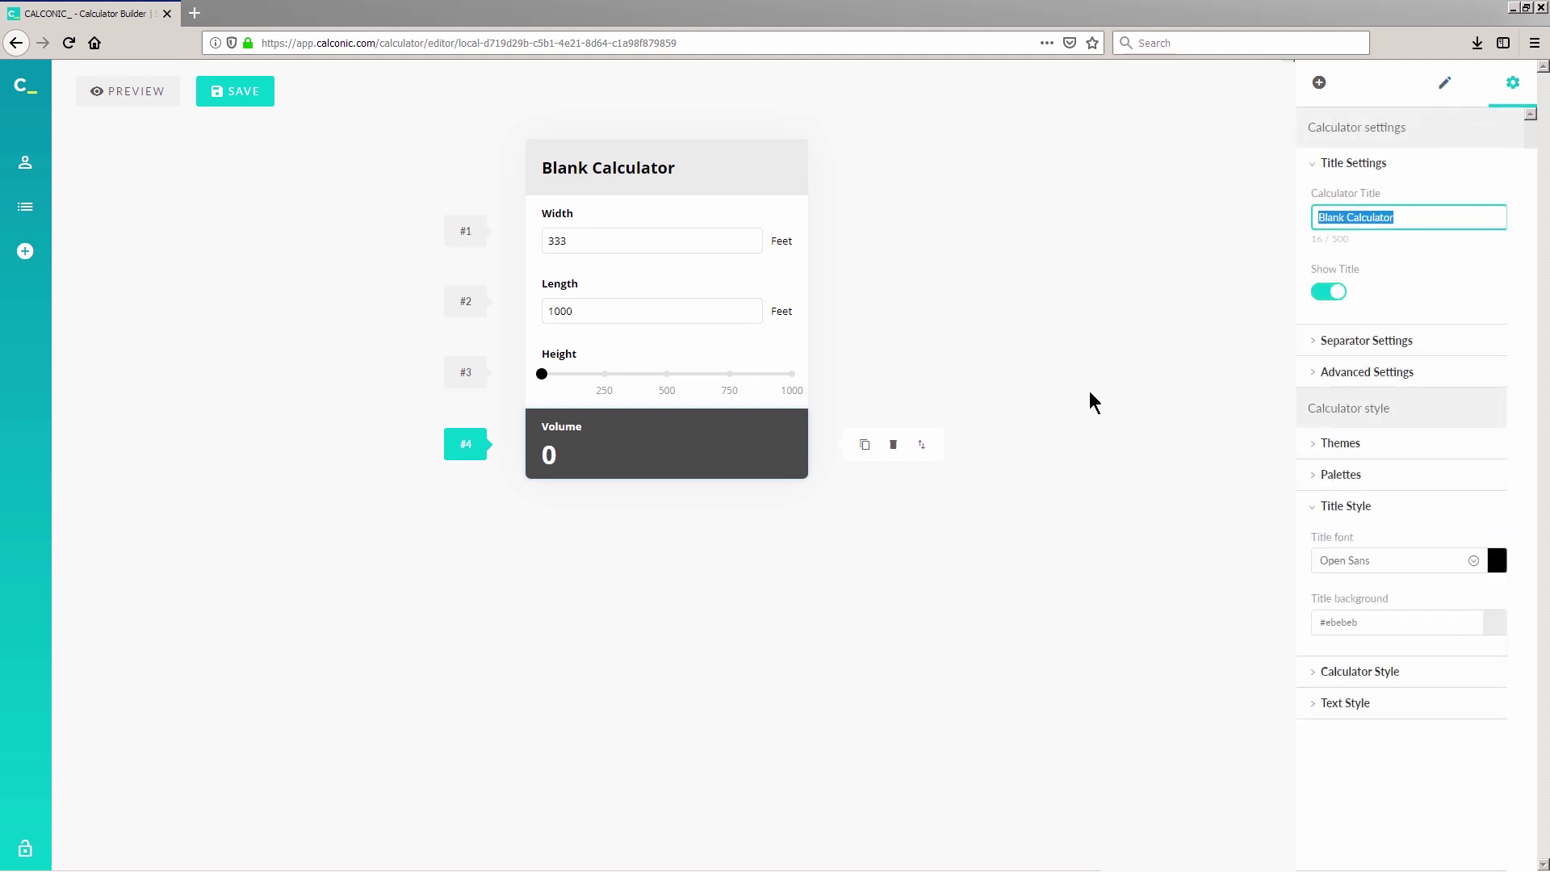
text(Volume Calculato)
click(1088, 391)
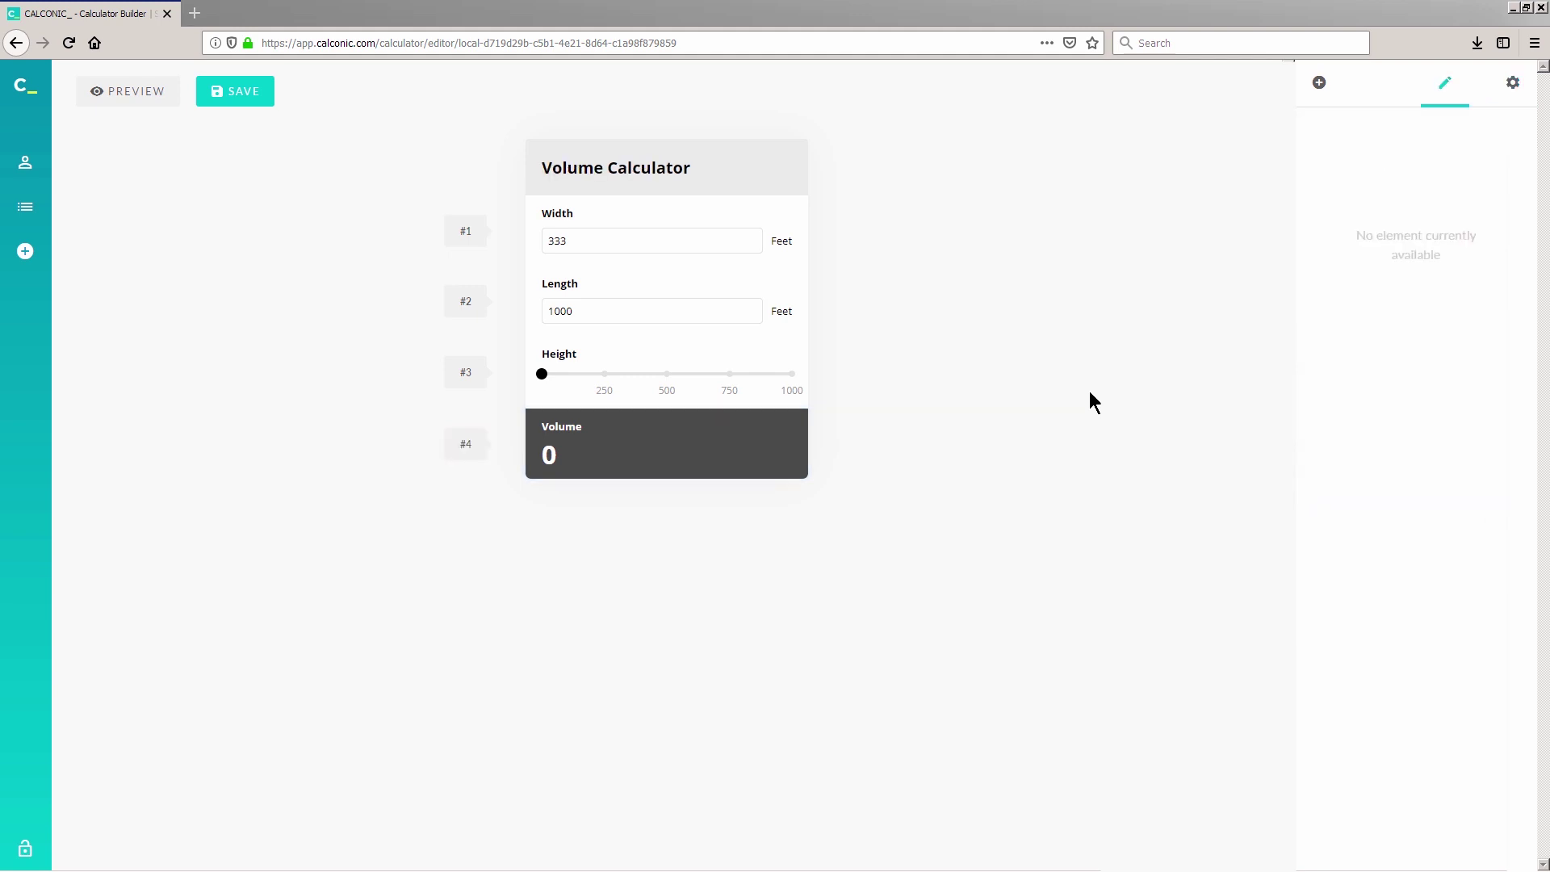
click(266, 94)
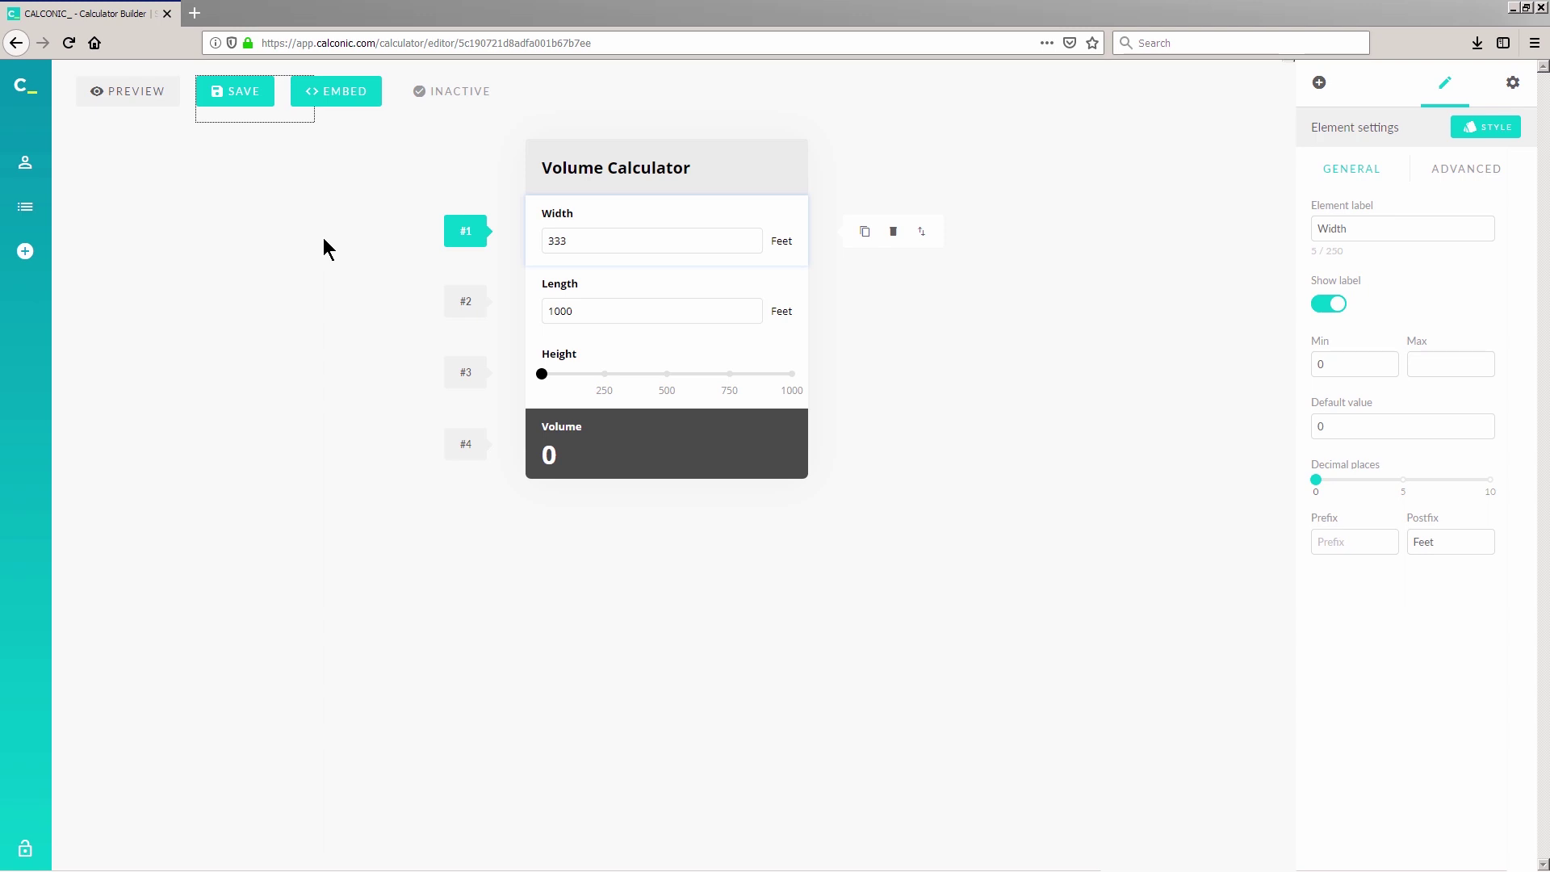
click(333, 95)
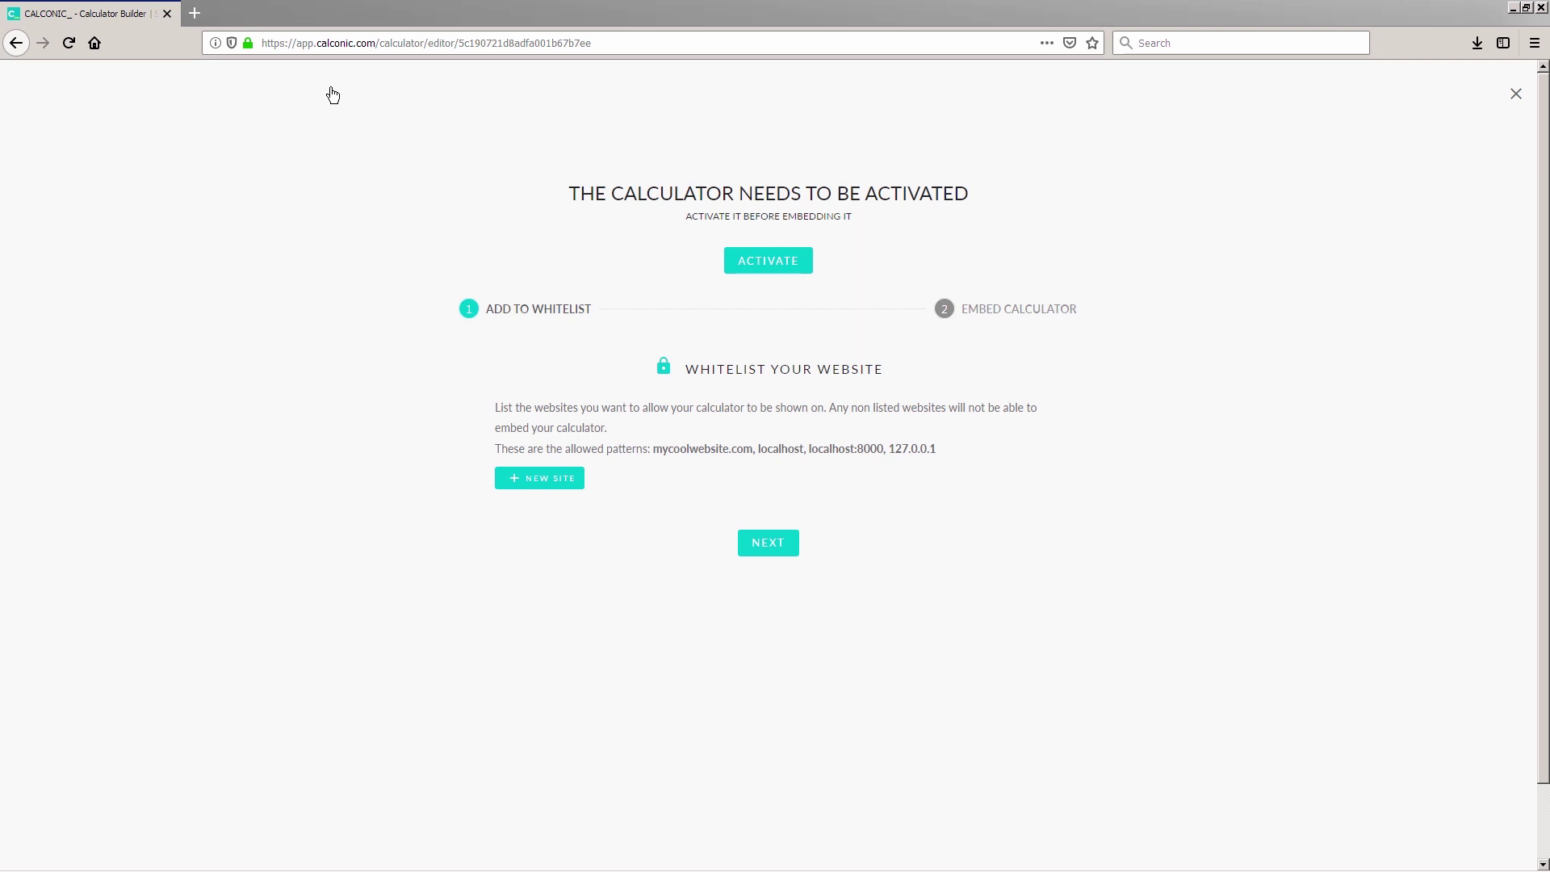
click(544, 481)
text(www.mycalculators.a)
text(.com)
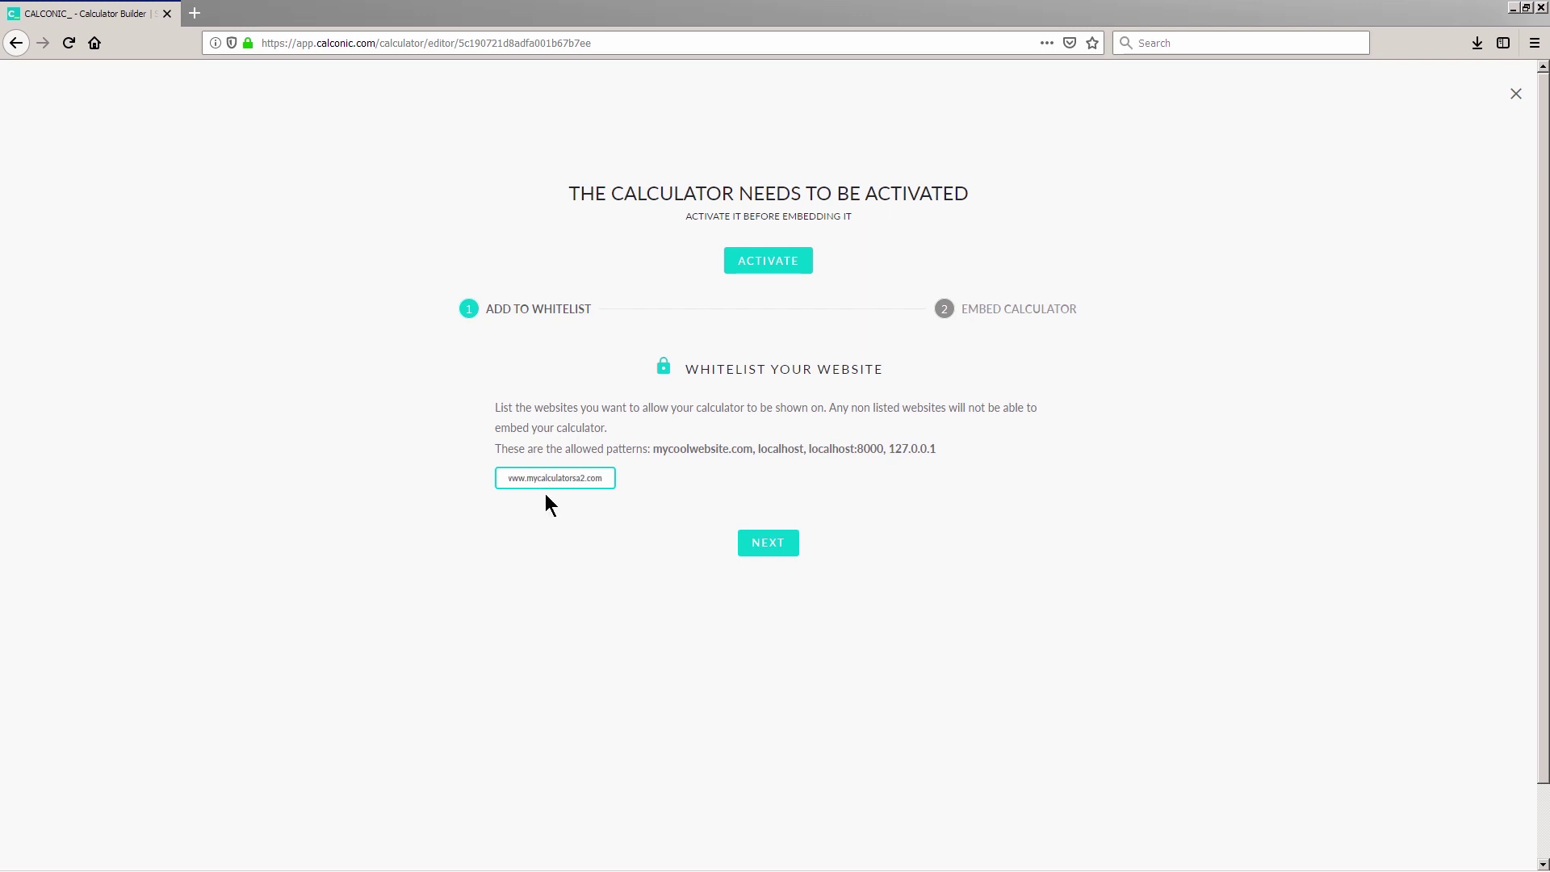
click(776, 543)
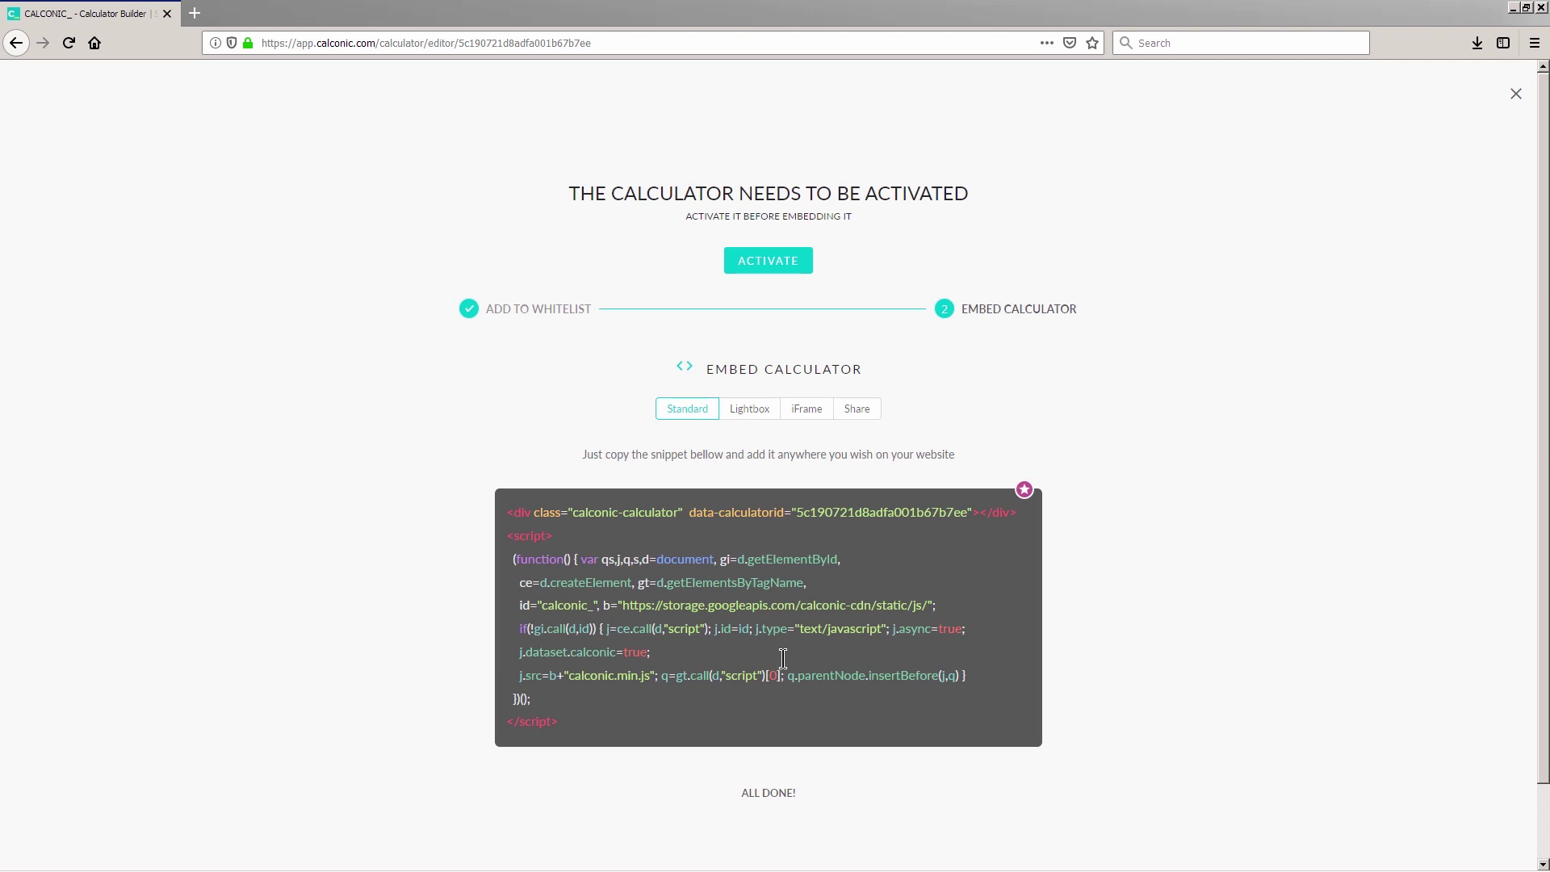
Step: Select and copy the standard embed code snippet
drag(608, 723, 463, 473)
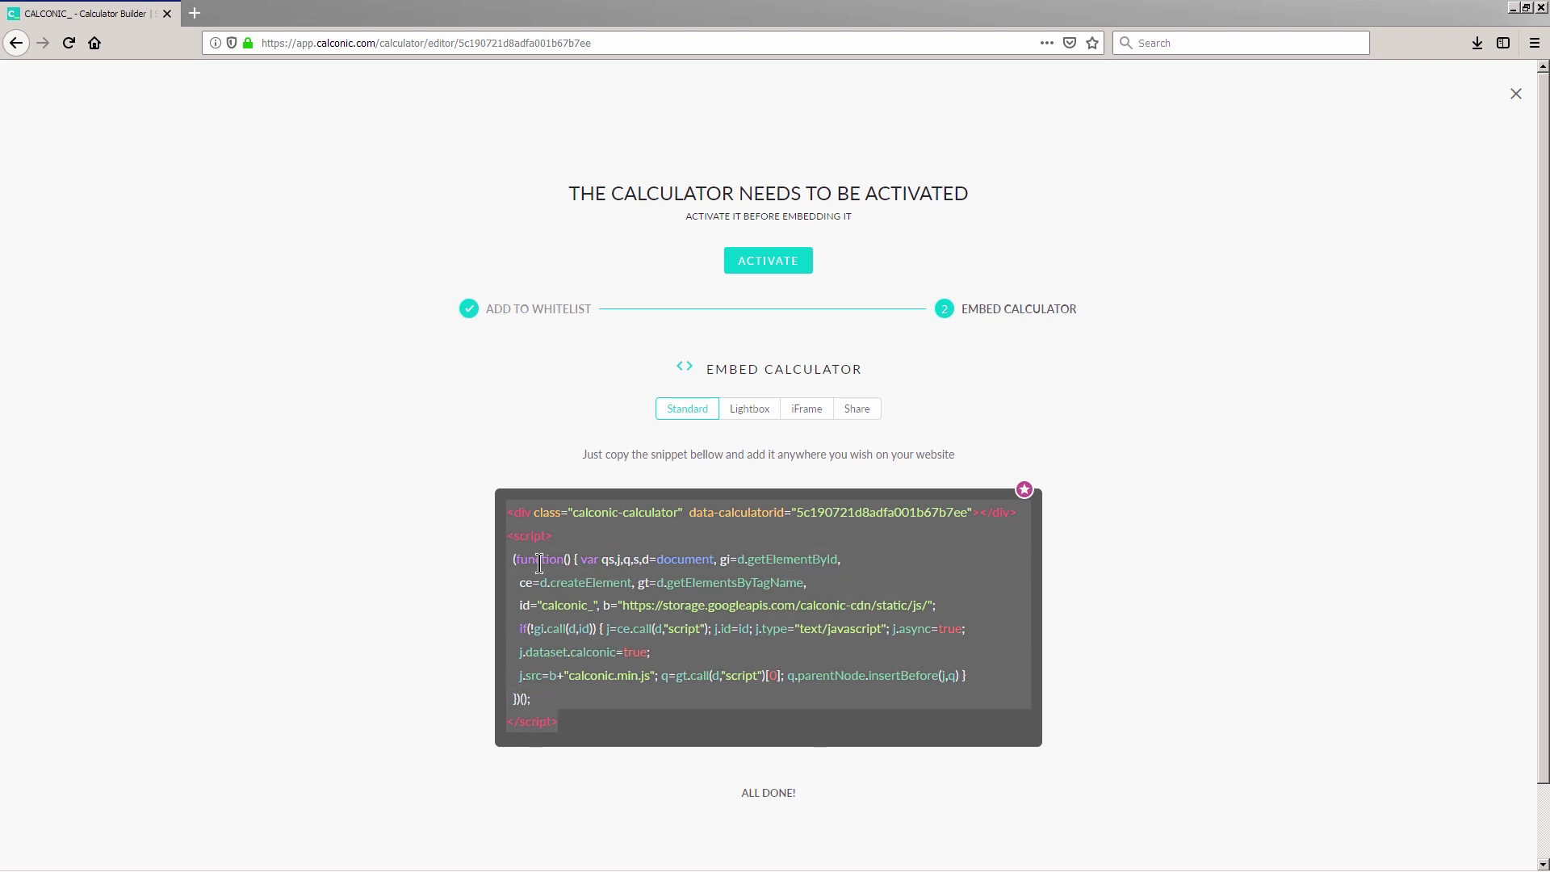
right_click(620, 563)
click(651, 612)
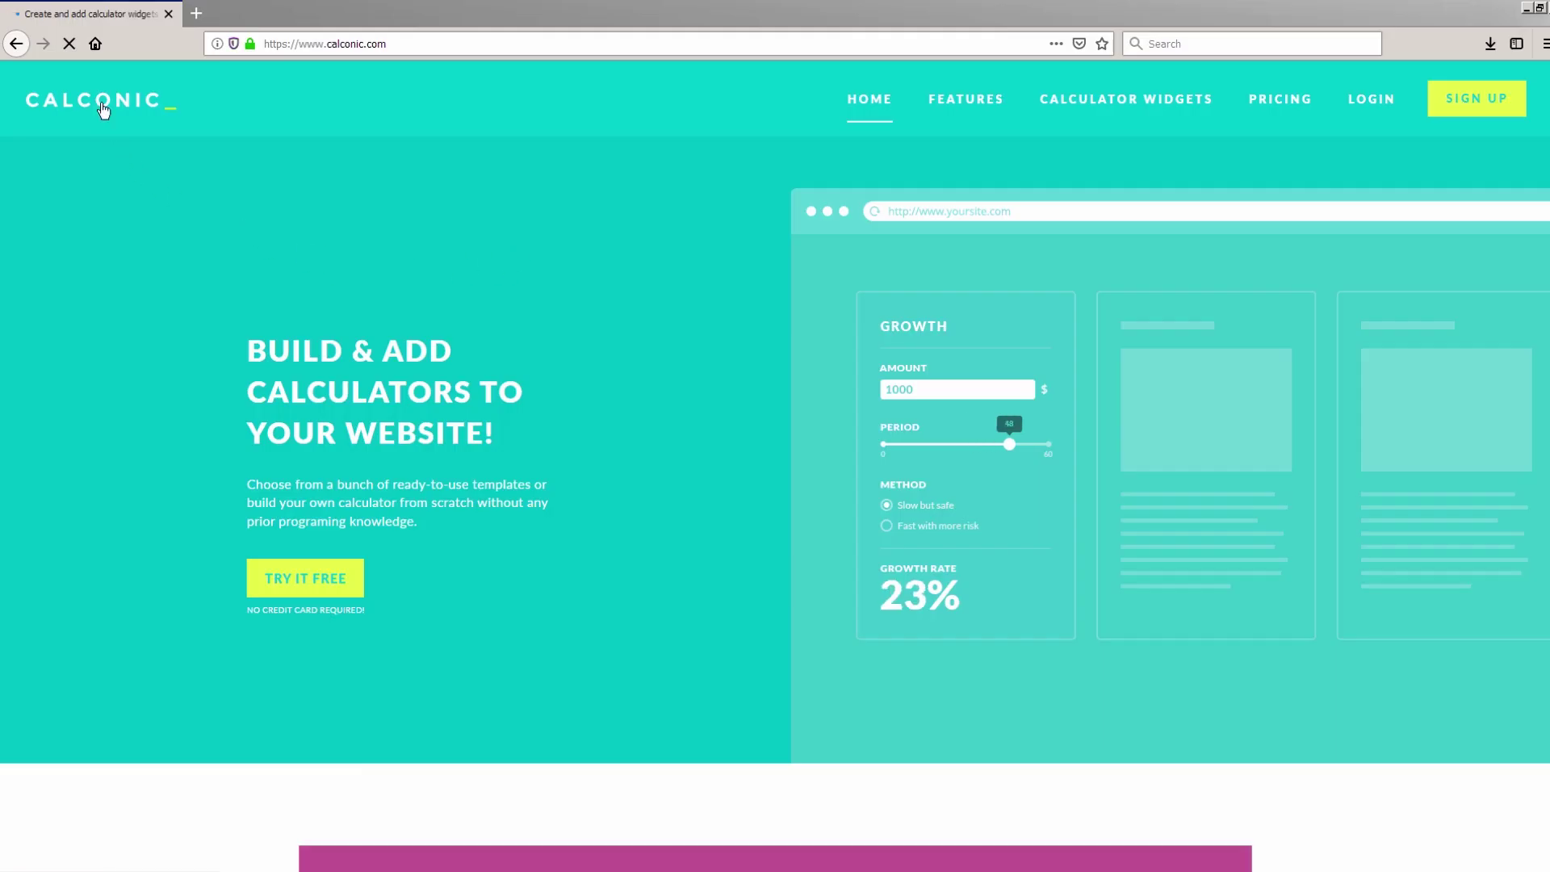
Step: Load the calconic.com homepage from the CALCONIC logo
click(104, 111)
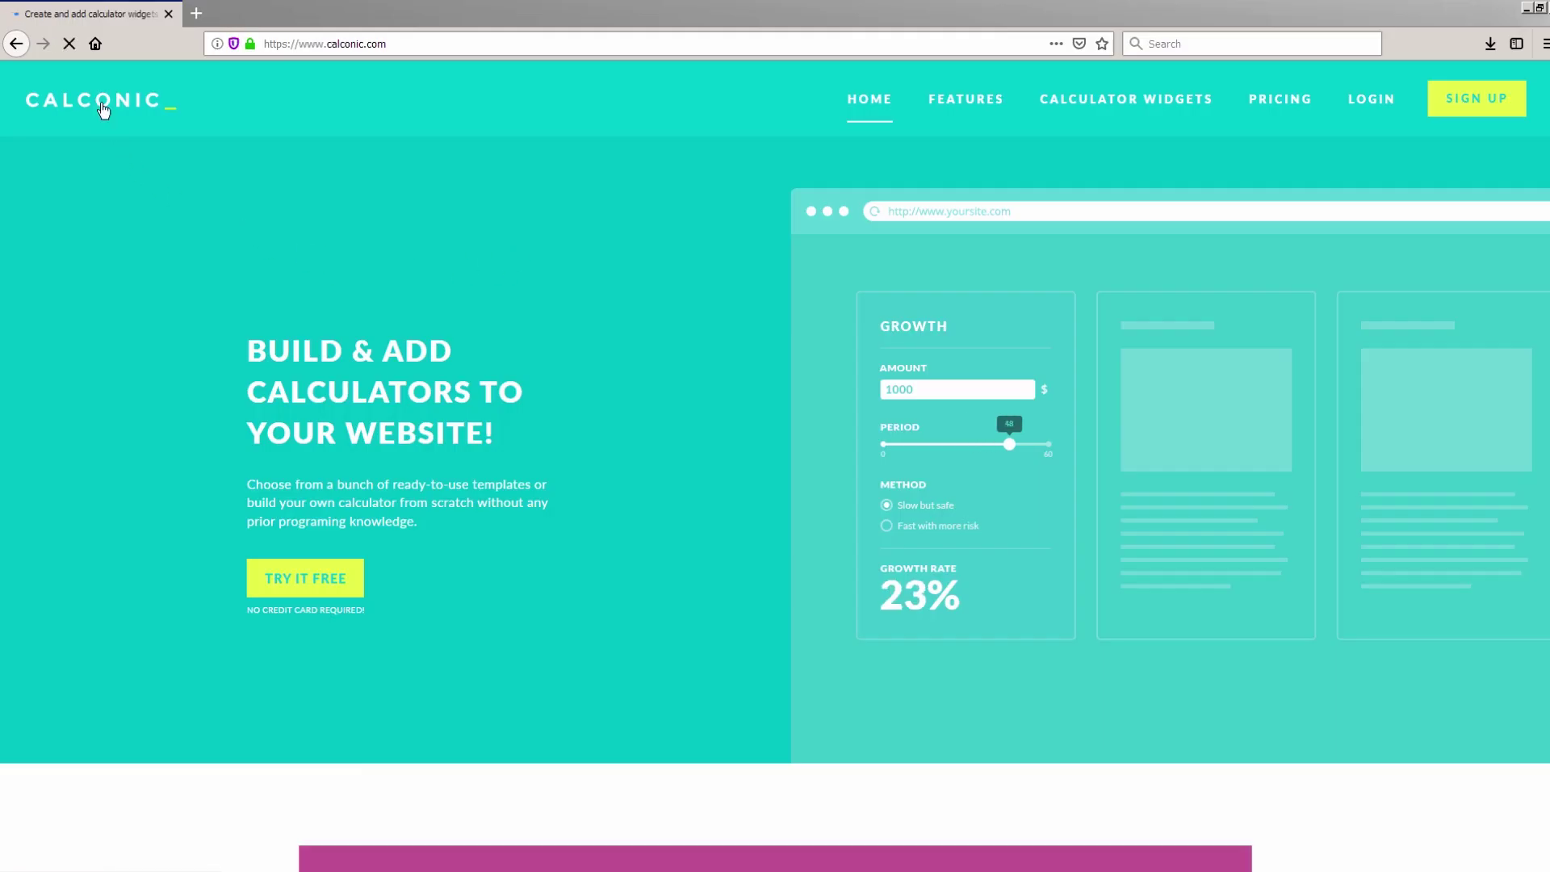